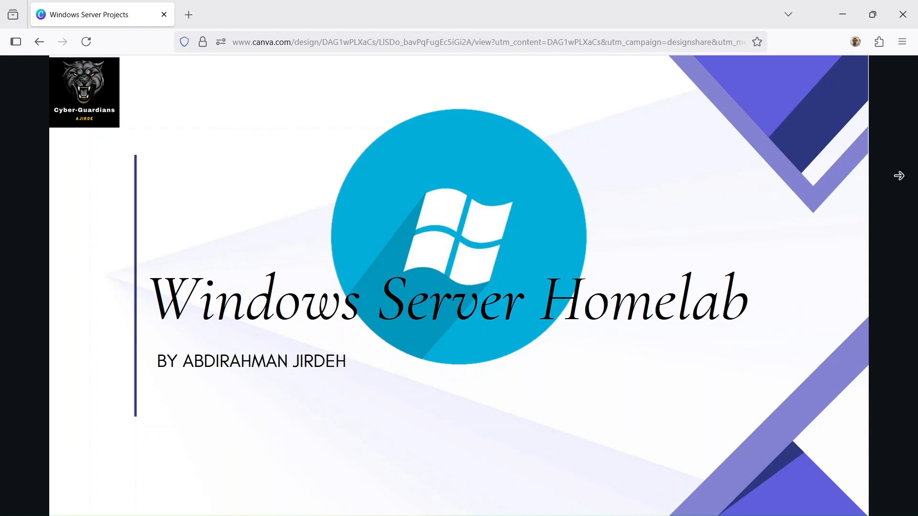
Go through the Windows Server Homelab slides and switch to the Windows Server 2022 virtual machine.
{"action": "key", "text": "Right"}
{"action": "key", "text": "Right"}
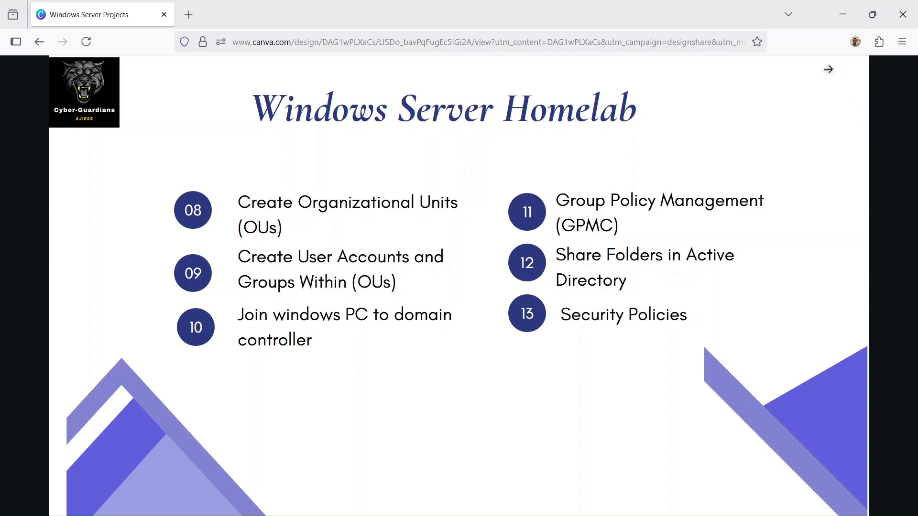
{"action": "left_click", "coordinate": [845, 18]}
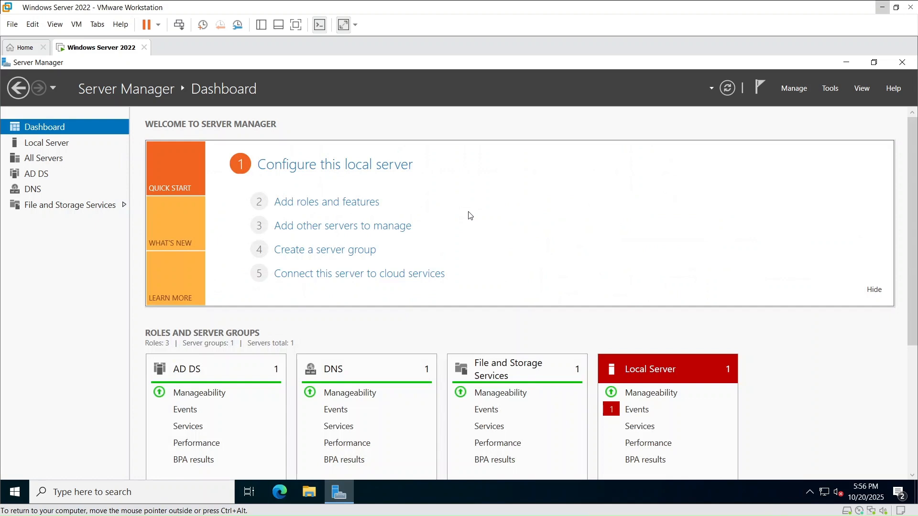
Open Group Policy Management on the server and widen its window so all columns of the linked objects list fit.
{"action": "left_click", "coordinate": [143, 494]}
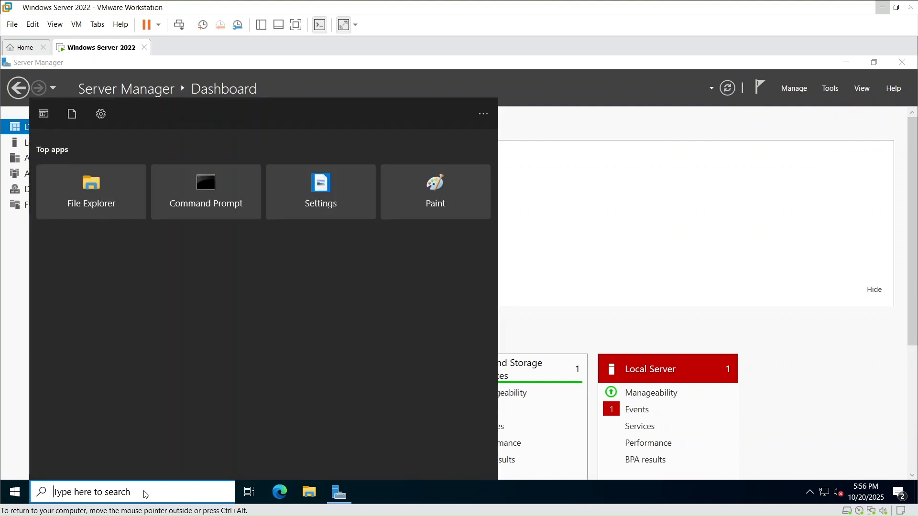
{"action": "type", "text": "gro"}
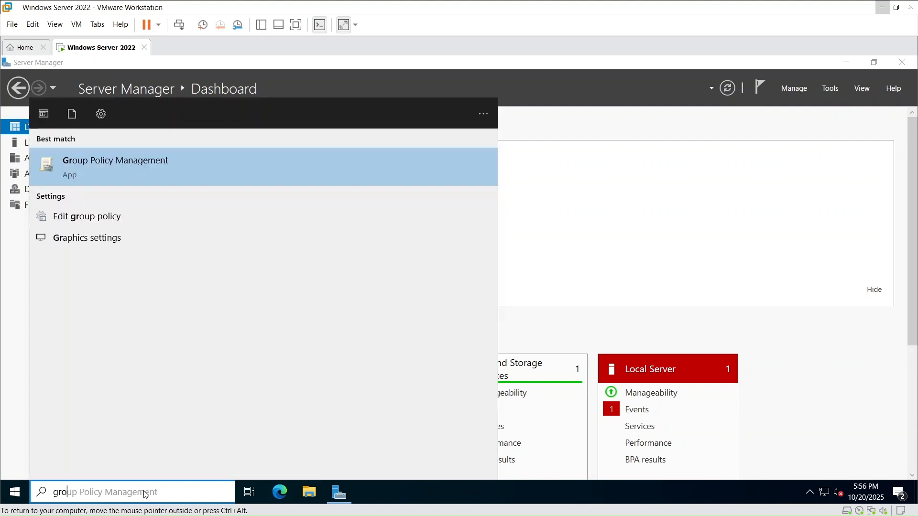
{"action": "left_click", "coordinate": [151, 169]}
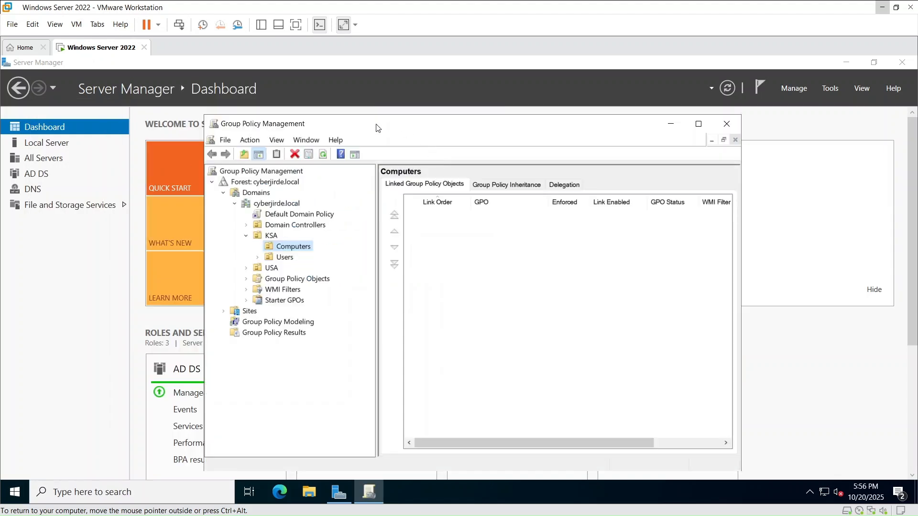
{"action": "left_click_drag", "start_coordinate": [366, 124], "coordinate": [266, 117]}
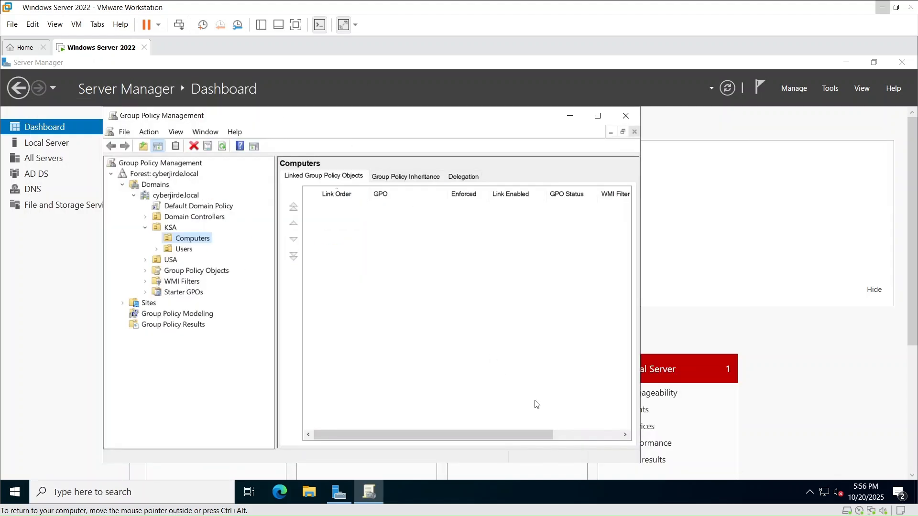
{"action": "left_click_drag", "start_coordinate": [641, 404], "coordinate": [739, 389]}
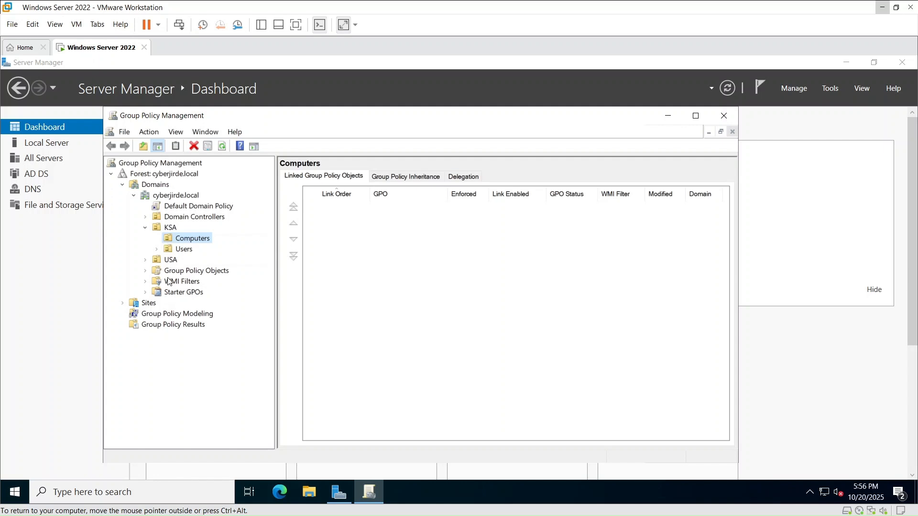
Show the existing Group Policy Objects of the cyberjirde.local domain with their full names readable.
{"action": "left_click", "coordinate": [153, 197]}
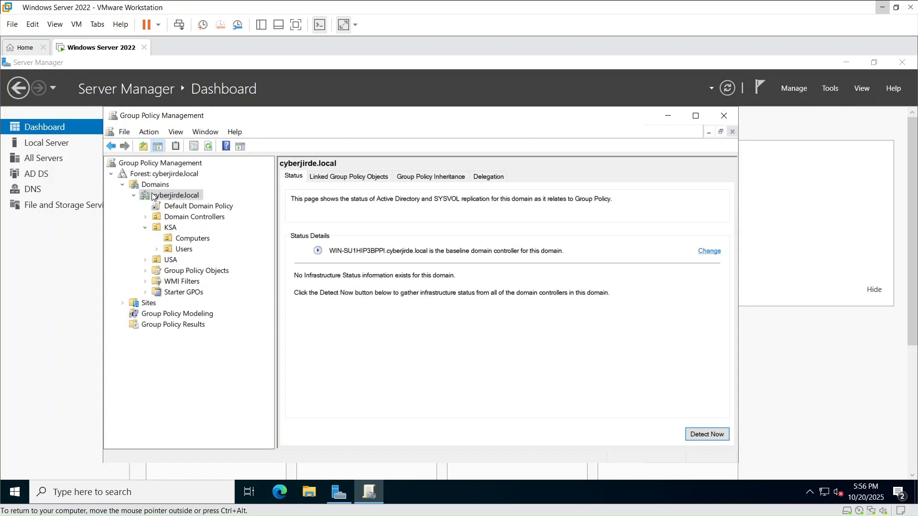
{"action": "left_click", "coordinate": [146, 271]}
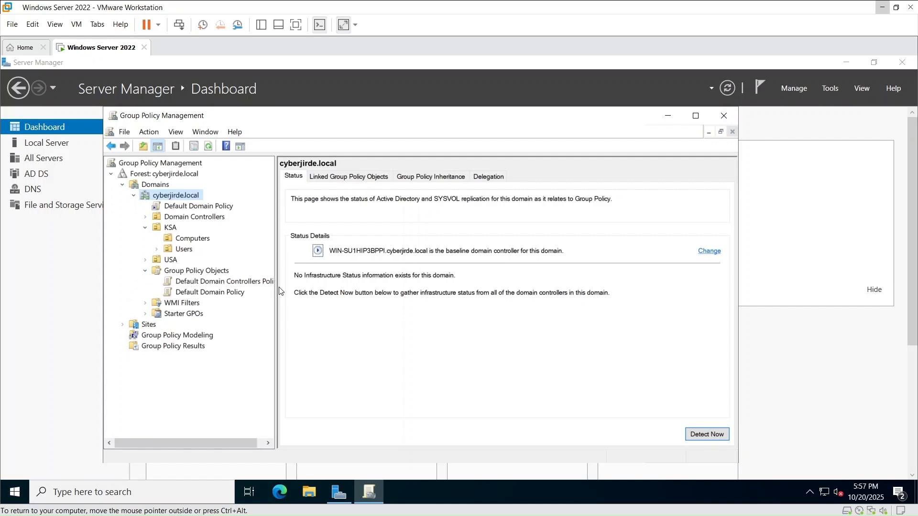
{"action": "left_click_drag", "start_coordinate": [275, 289], "coordinate": [311, 288]}
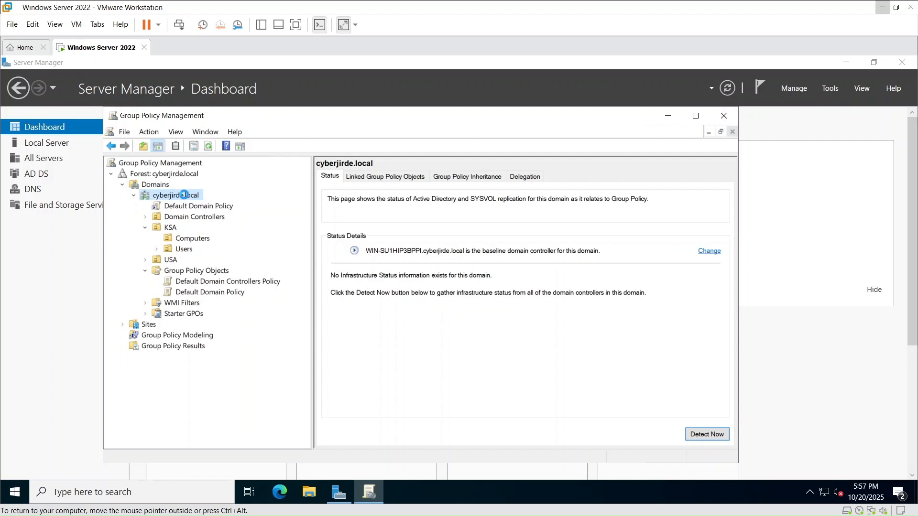
Create a GPO named "Passwrod Policy" in the cyberjirde.local domain and link it there.
{"action": "right_click", "coordinate": [185, 197]}
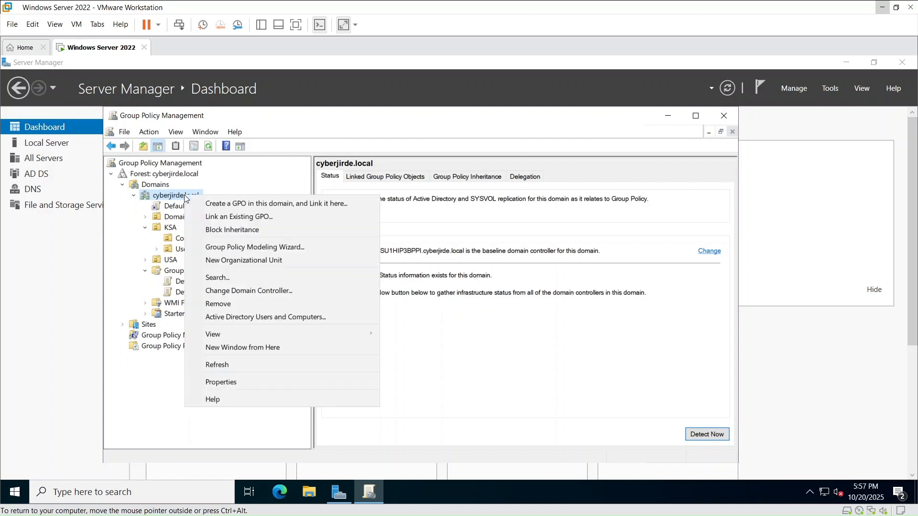
{"action": "left_click", "coordinate": [282, 208]}
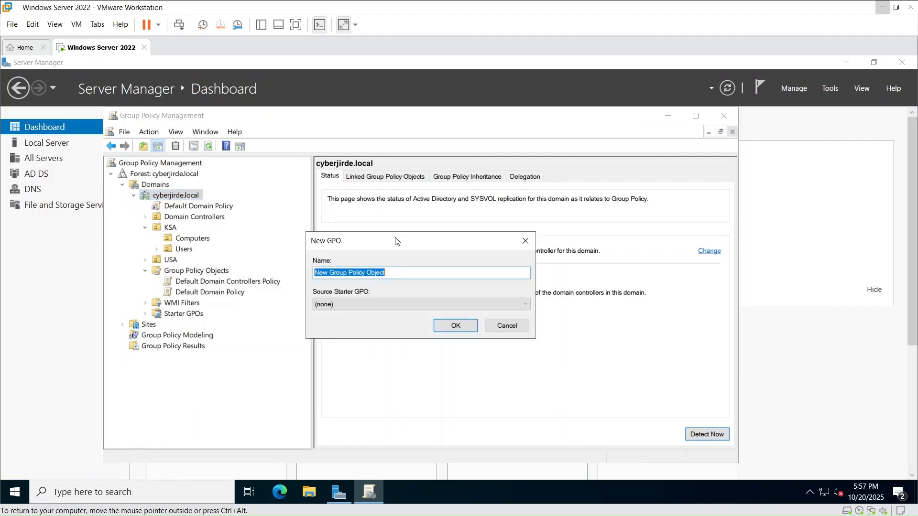
{"action": "left_click_drag", "start_coordinate": [433, 215], "coordinate": [433, 216]}
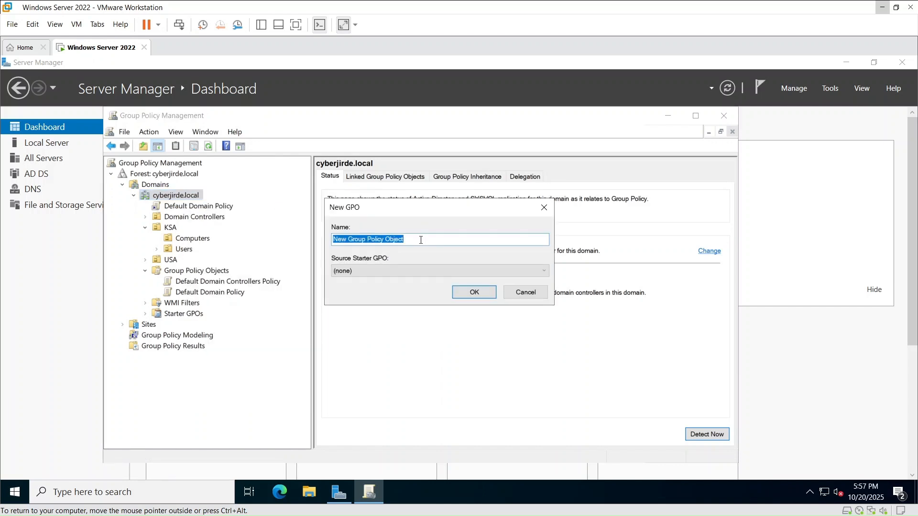
{"action": "key", "text": "BackSpace"}
{"action": "type", "text": "P"}
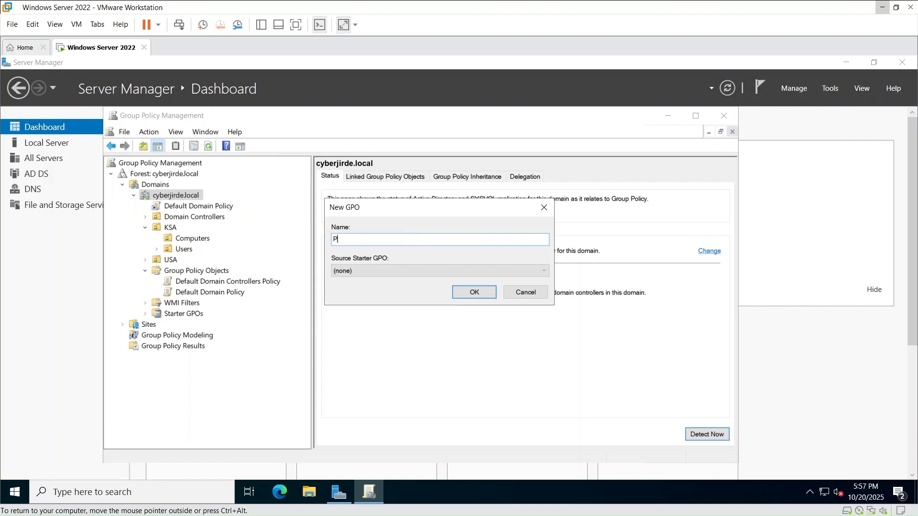
{"action": "type", "text": "asswrod Policy"}
{"action": "left_click", "coordinate": [474, 293]}
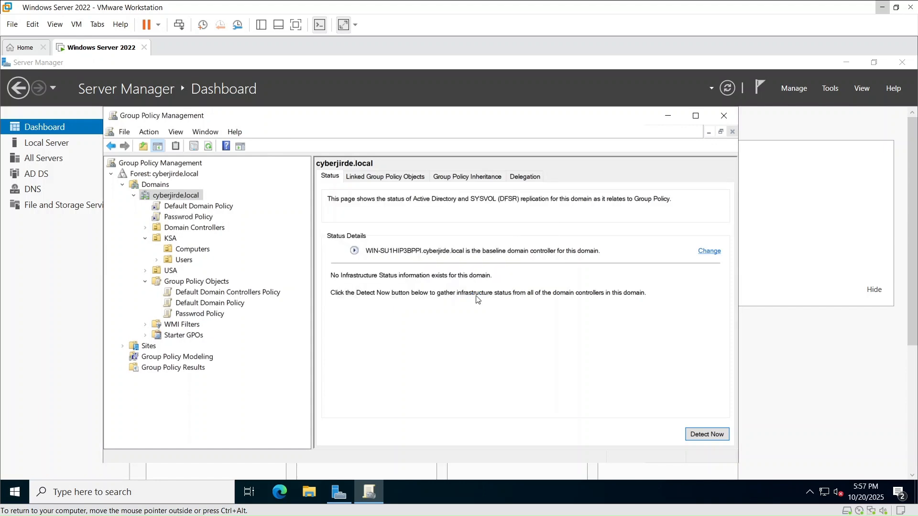
Open the domain-linked "Passwrod Policy" GPO for editing and widen the editor's tree pane.
{"action": "left_click", "coordinate": [182, 218]}
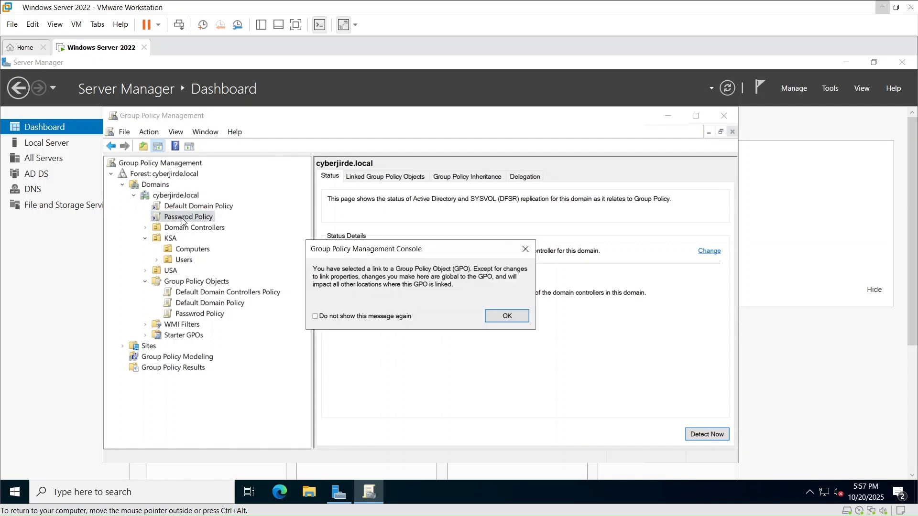
{"action": "left_click", "coordinate": [506, 316]}
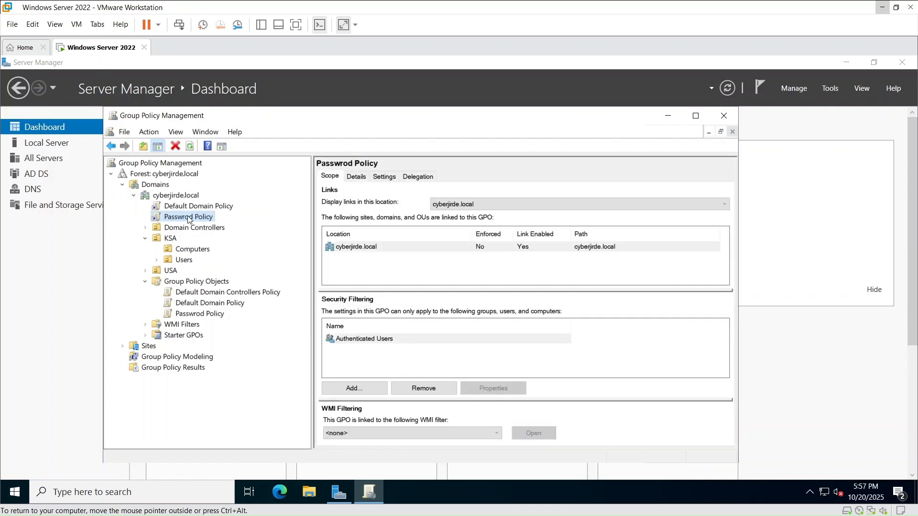
{"action": "right_click", "coordinate": [188, 217]}
{"action": "left_click", "coordinate": [212, 227]}
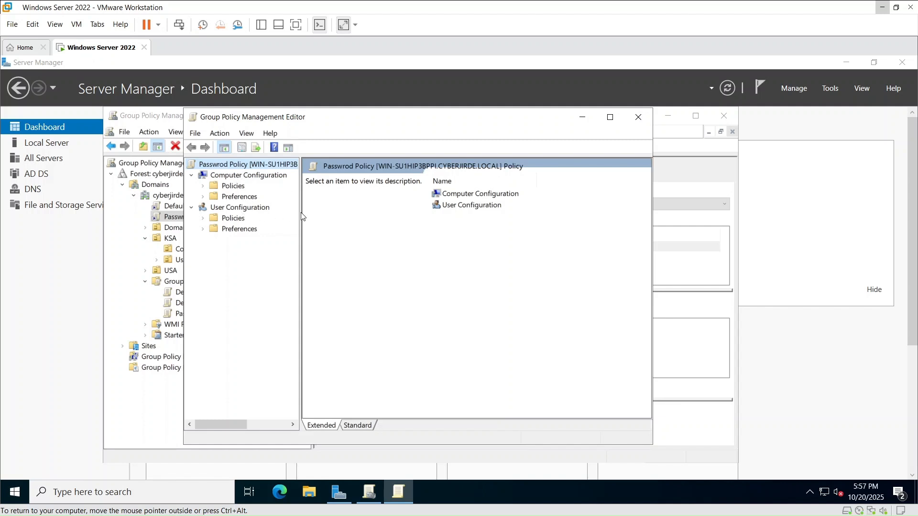
{"action": "left_click_drag", "start_coordinate": [301, 212], "coordinate": [371, 221]}
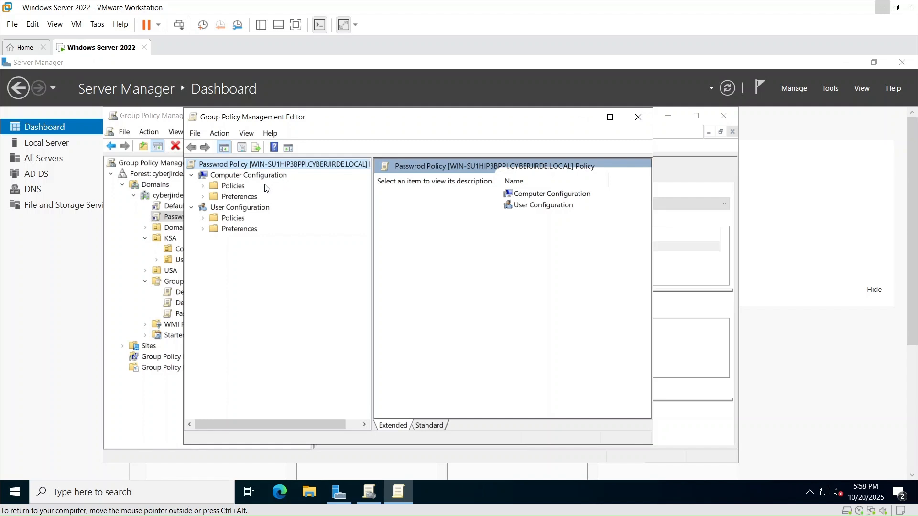
Show the Password Policy settings under Computer Configuration, Policies, Windows Settings, Security Settings, Account Policies, in a wider editor window.
{"action": "left_click", "coordinate": [204, 190]}
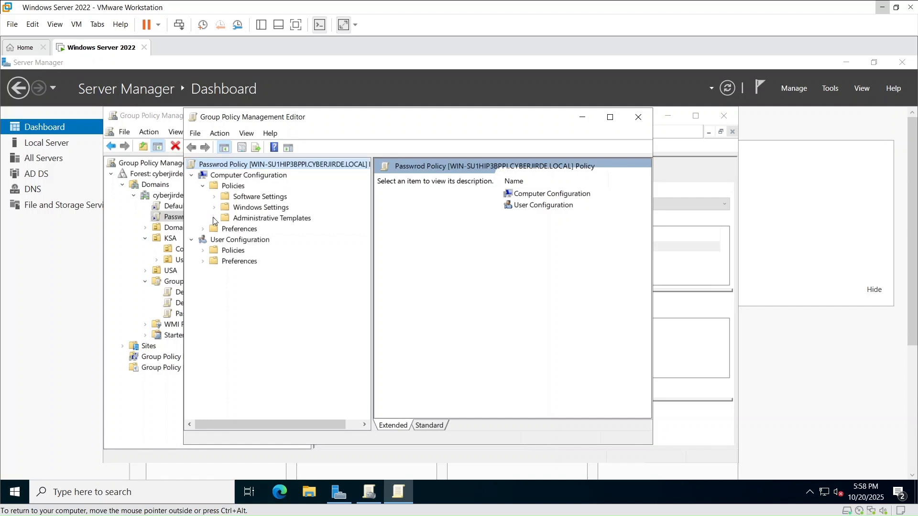
{"action": "left_click", "coordinate": [214, 207]}
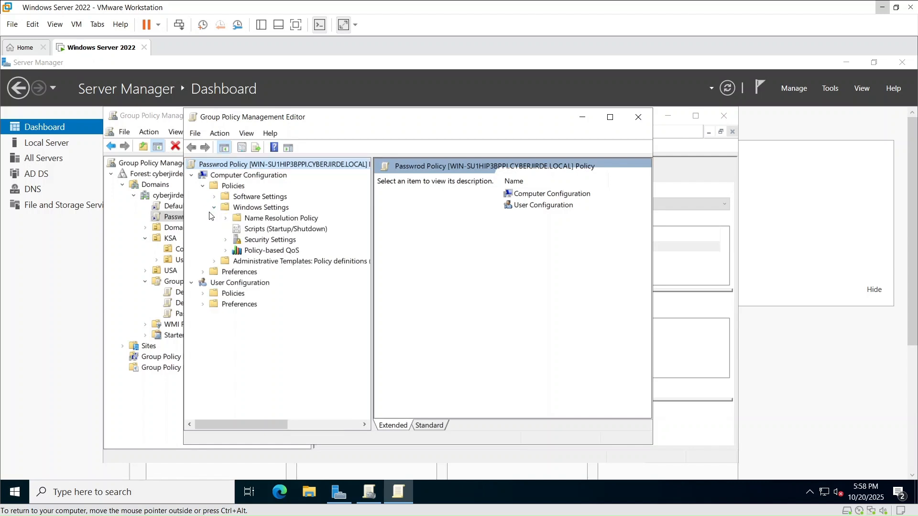
{"action": "left_click", "coordinate": [225, 240]}
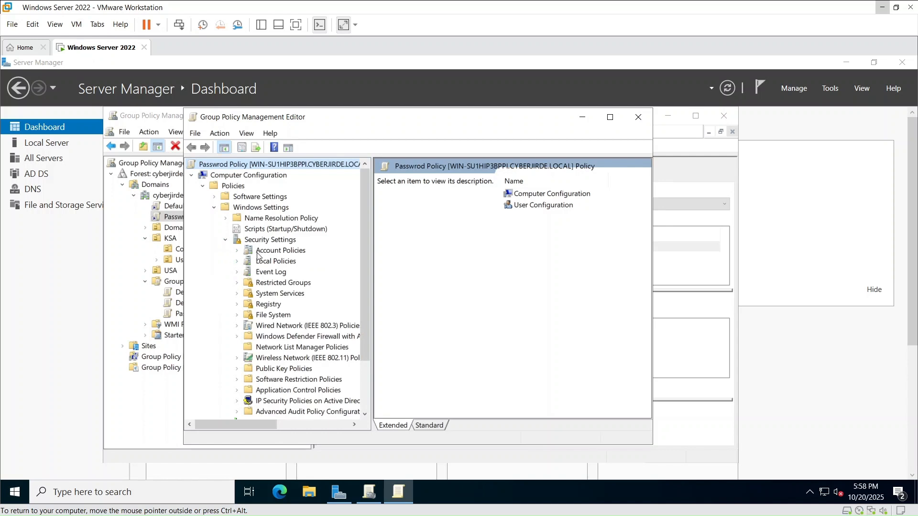
{"action": "left_click", "coordinate": [238, 250]}
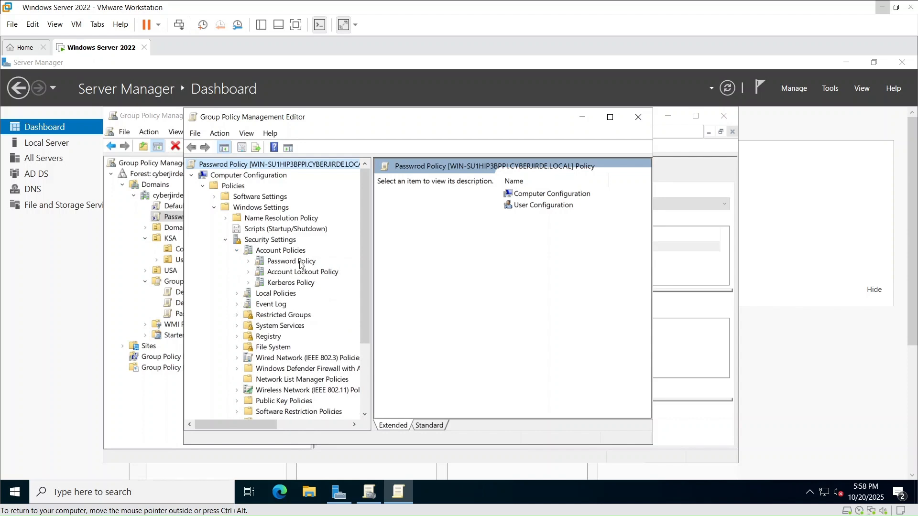
{"action": "left_click", "coordinate": [284, 264]}
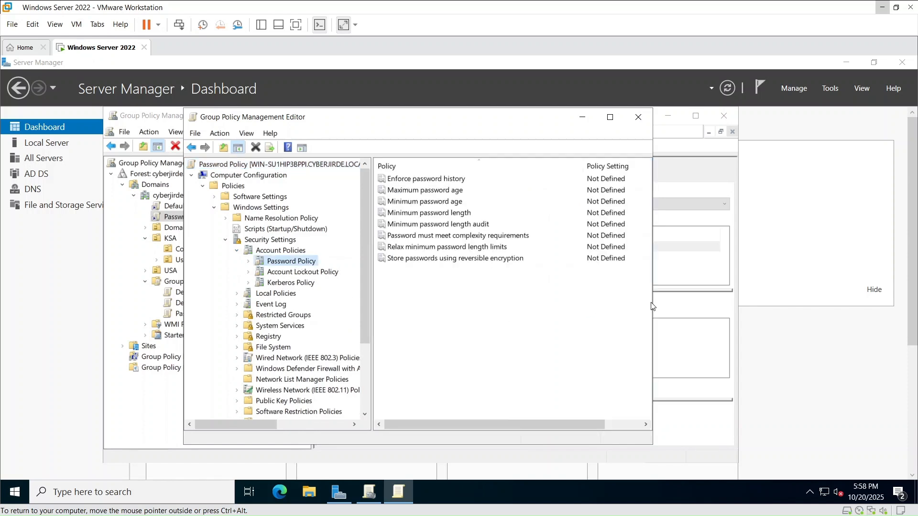
{"action": "left_click_drag", "start_coordinate": [652, 306], "coordinate": [711, 304]}
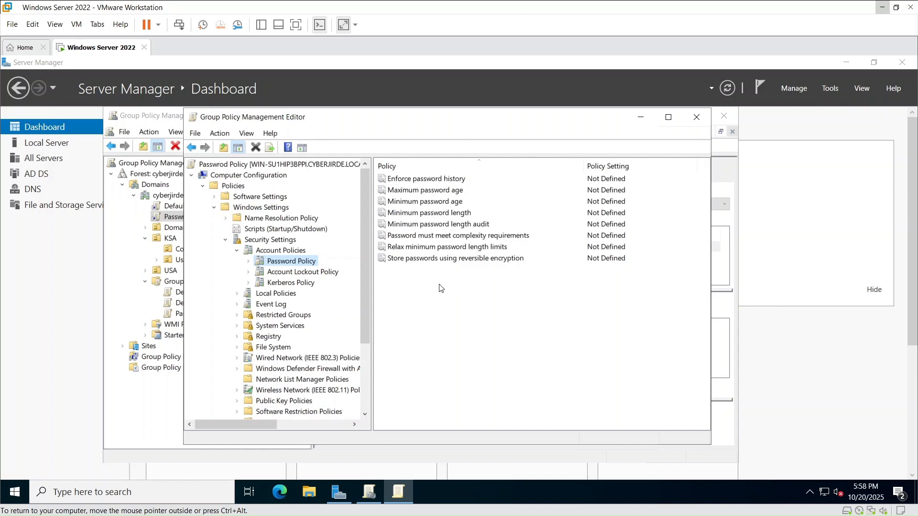
Define the minimum password length policy as 12 characters and apply it.
{"action": "left_click", "coordinate": [432, 215]}
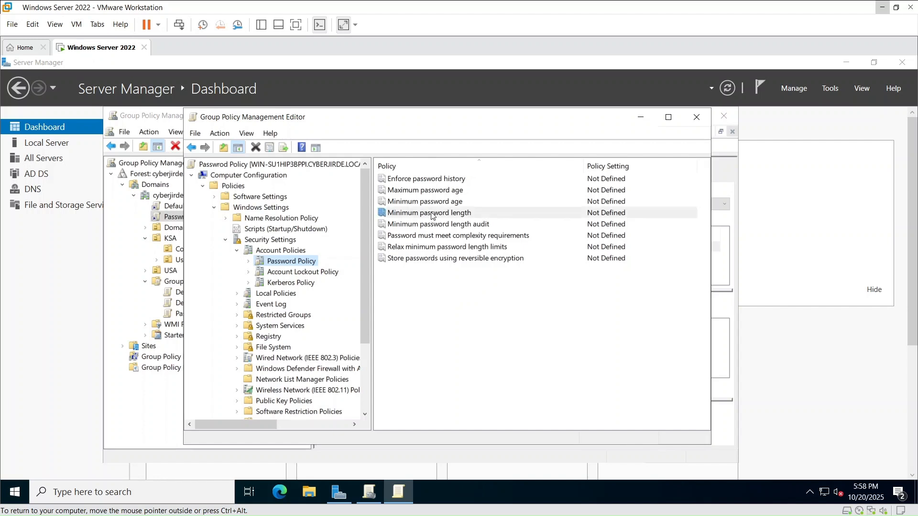
{"action": "double_click", "coordinate": [431, 214]}
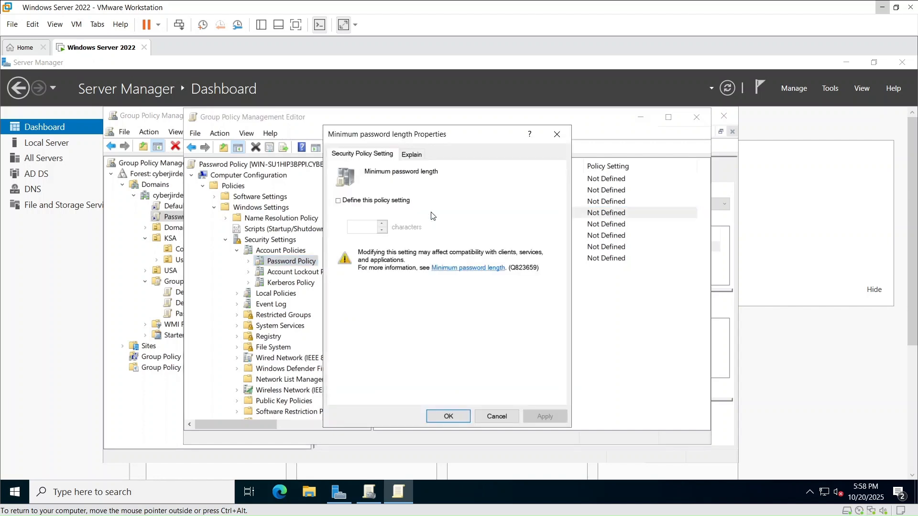
{"action": "left_click", "coordinate": [339, 202]}
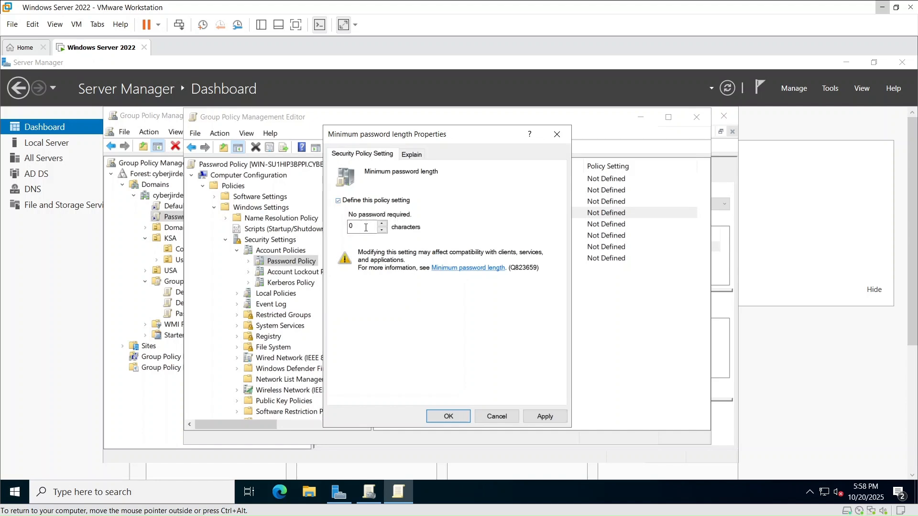
{"action": "left_click", "coordinate": [366, 227]}
{"action": "double_click", "coordinate": [365, 228]}
{"action": "type", "text": "12"}
{"action": "left_click", "coordinate": [545, 416]}
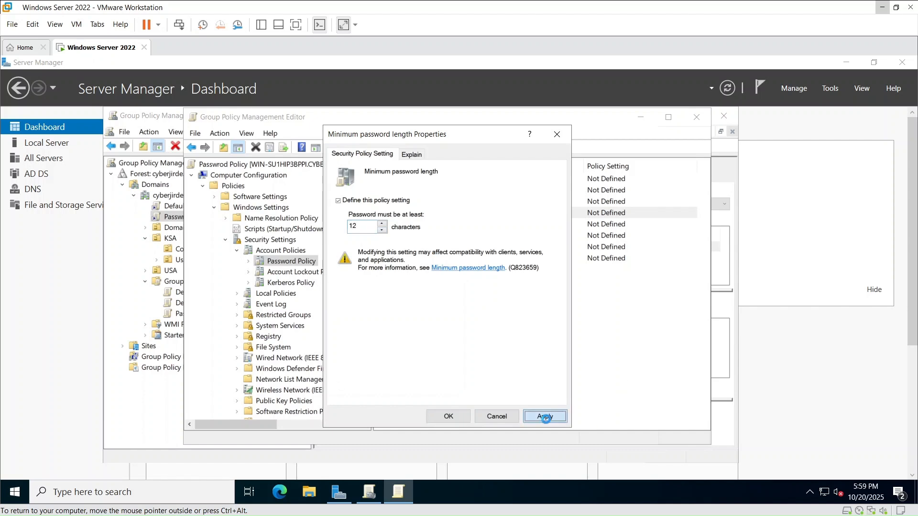
{"action": "left_click", "coordinate": [444, 417]}
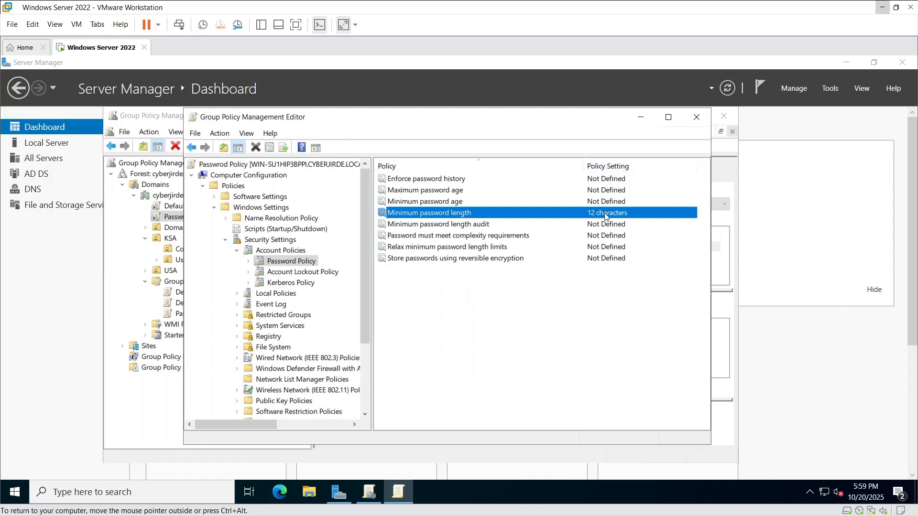
Define the maximum password age as 90 days, with a minimum password age of 30 days.
{"action": "double_click", "coordinate": [441, 191]}
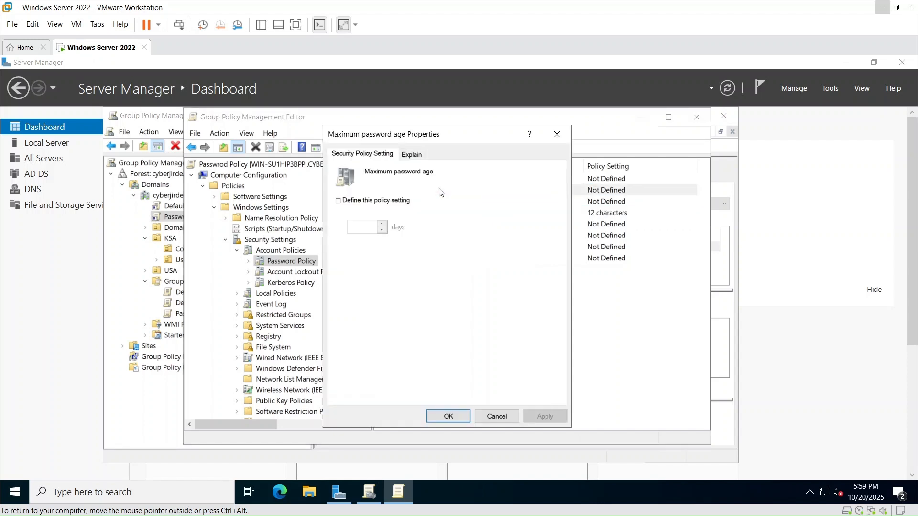
{"action": "left_click", "coordinate": [360, 201]}
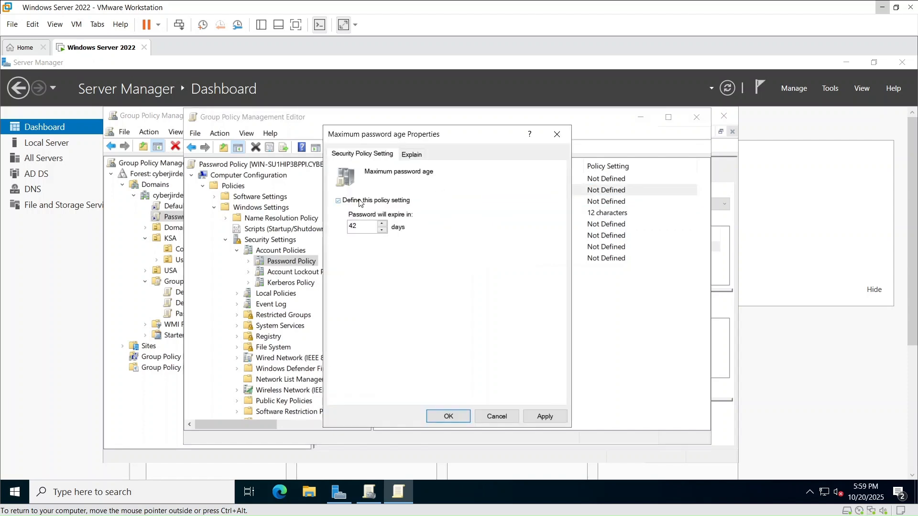
{"action": "double_click", "coordinate": [357, 230]}
{"action": "type", "text": "90"}
{"action": "left_click", "coordinate": [544, 416]}
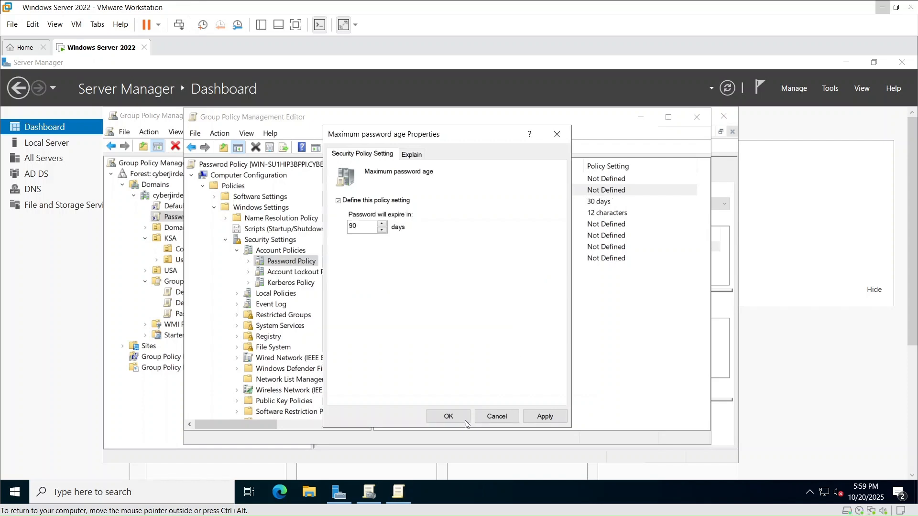
{"action": "left_click", "coordinate": [544, 416]}
{"action": "left_click", "coordinate": [448, 416]}
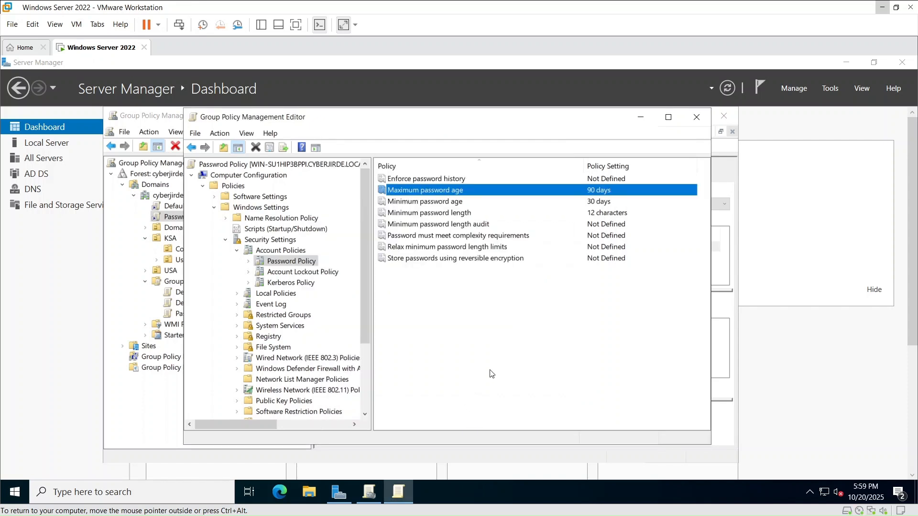
Define the password complexity requirements policy as Enabled, review its explanation, and apply it.
{"action": "left_click", "coordinate": [427, 240]}
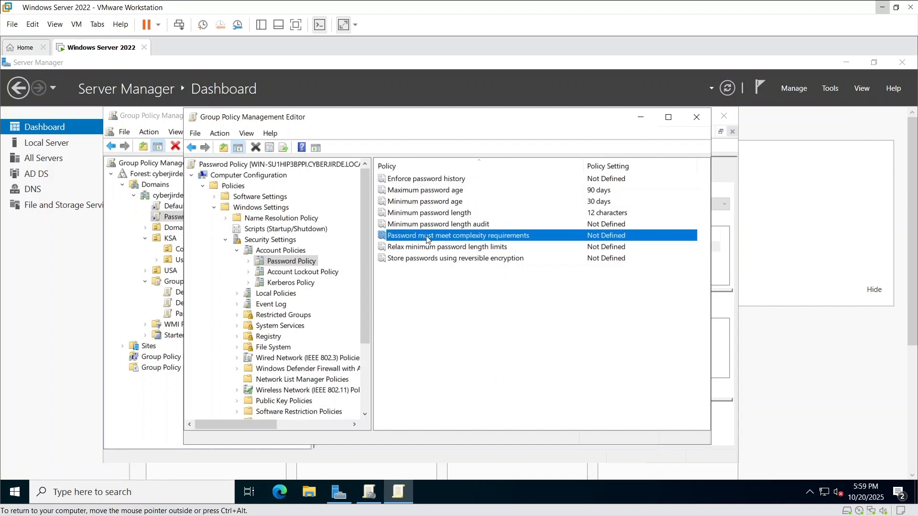
{"action": "double_click", "coordinate": [427, 240]}
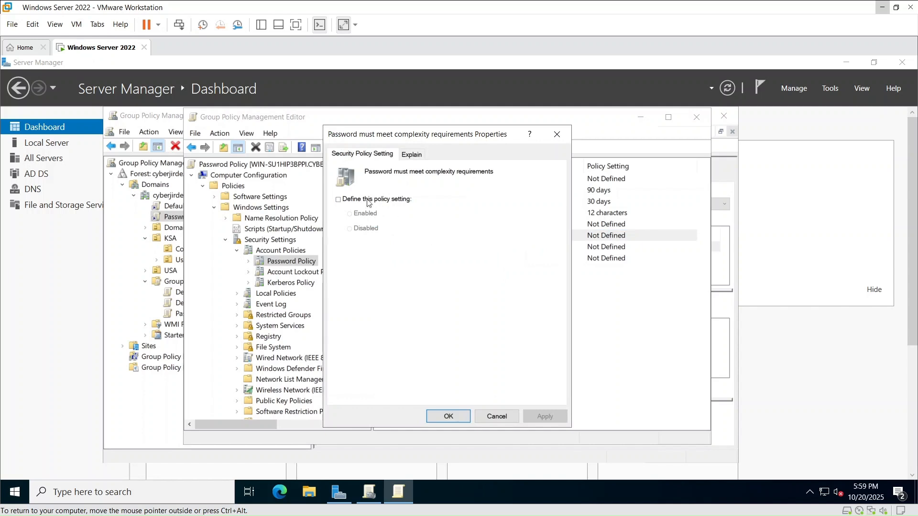
{"action": "left_click", "coordinate": [343, 202]}
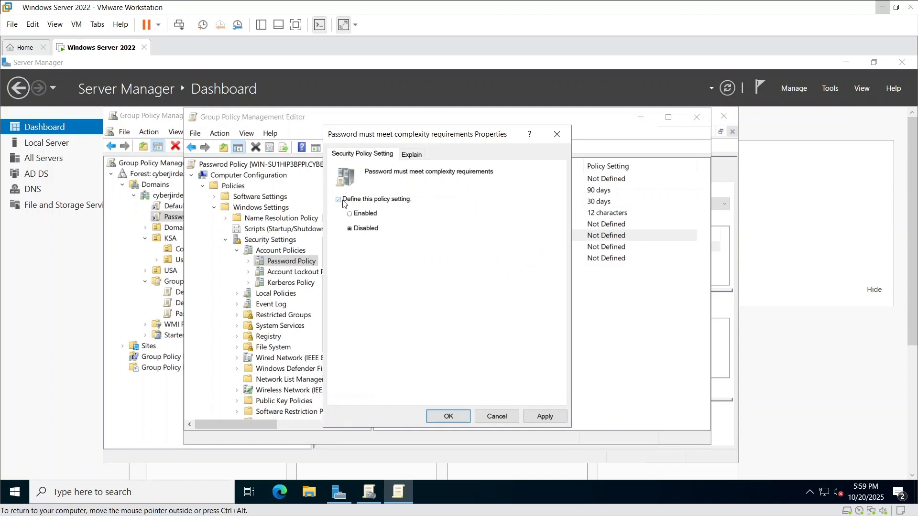
{"action": "left_click", "coordinate": [368, 214]}
{"action": "left_click", "coordinate": [411, 154]}
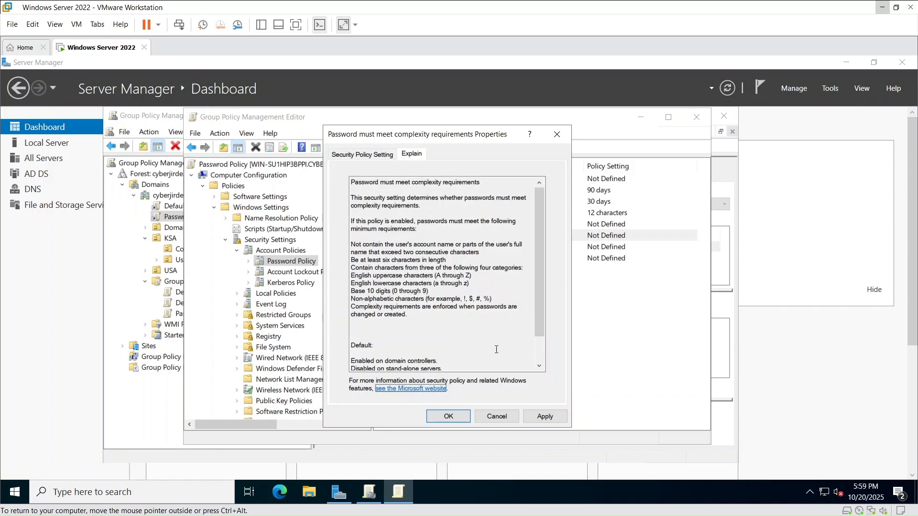
{"action": "scroll", "coordinate": [417, 319], "scroll_direction": "down", "scroll_amount": 1}
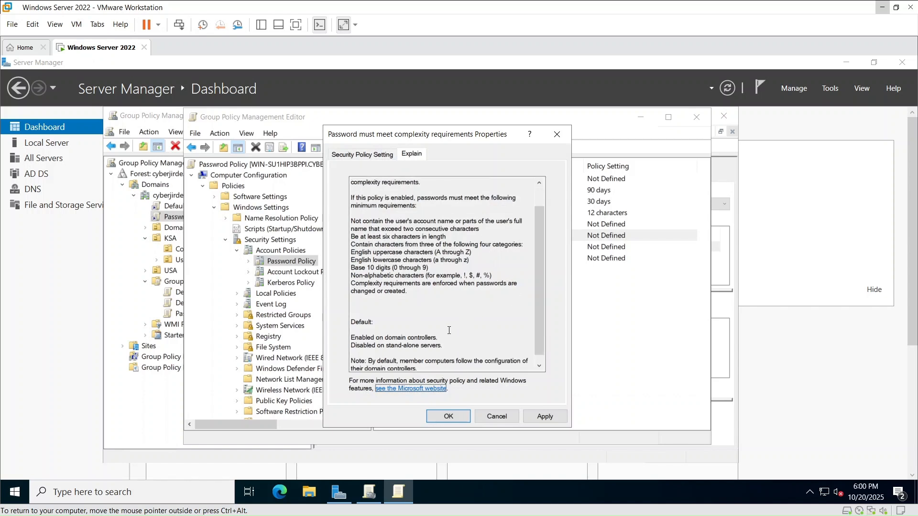
{"action": "scroll", "coordinate": [450, 328], "scroll_direction": "up", "scroll_amount": 1}
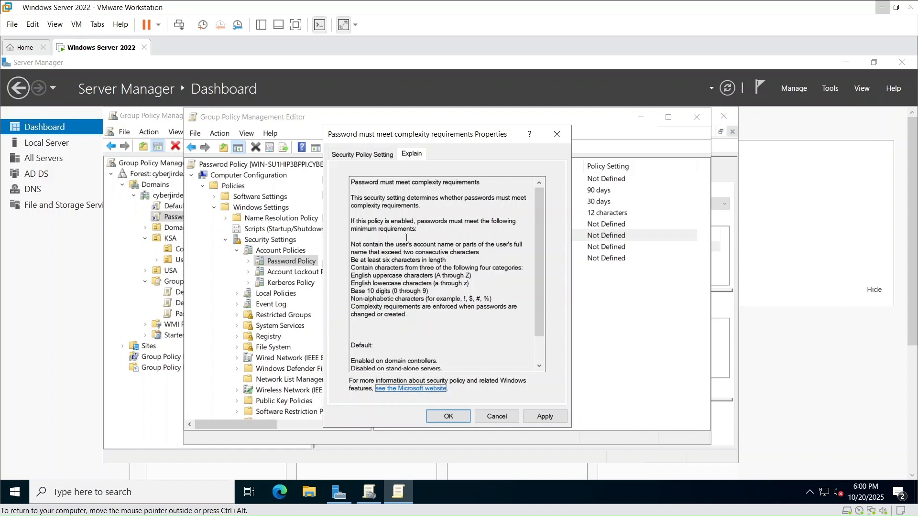
{"action": "left_click", "coordinate": [549, 418]}
{"action": "left_click", "coordinate": [447, 416]}
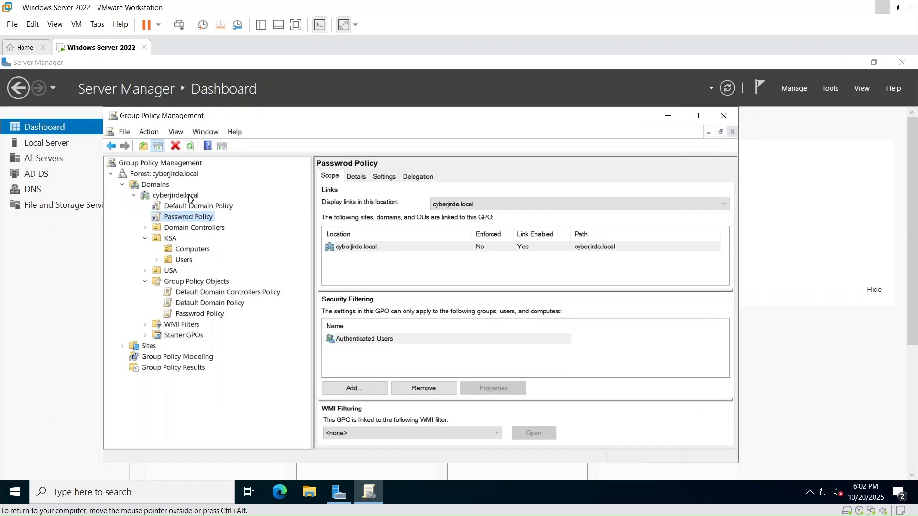
Create a GPO named "Desktop Wallpaper" linked to the cyberjirde.local domain.
{"action": "right_click", "coordinate": [189, 197]}
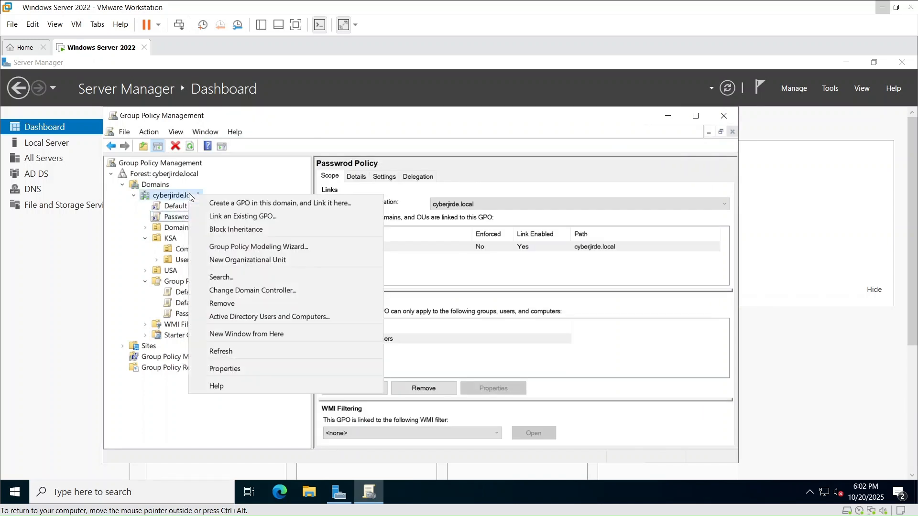
{"action": "left_click", "coordinate": [231, 203]}
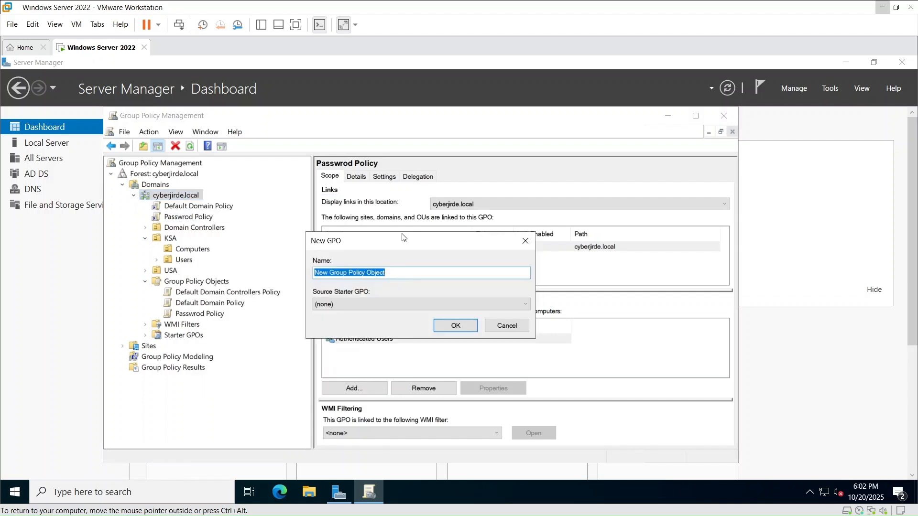
{"action": "type", "text": "Desktop Wallpaper"}
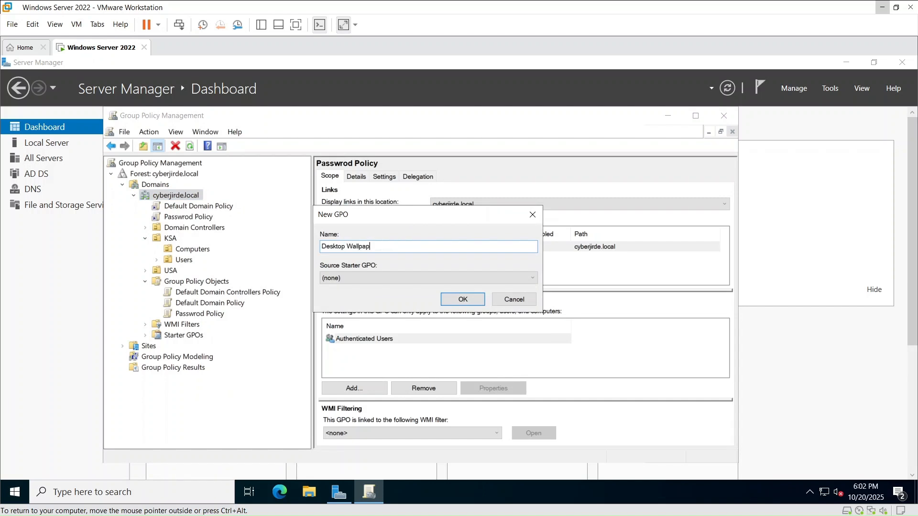
{"action": "left_click", "coordinate": [463, 300]}
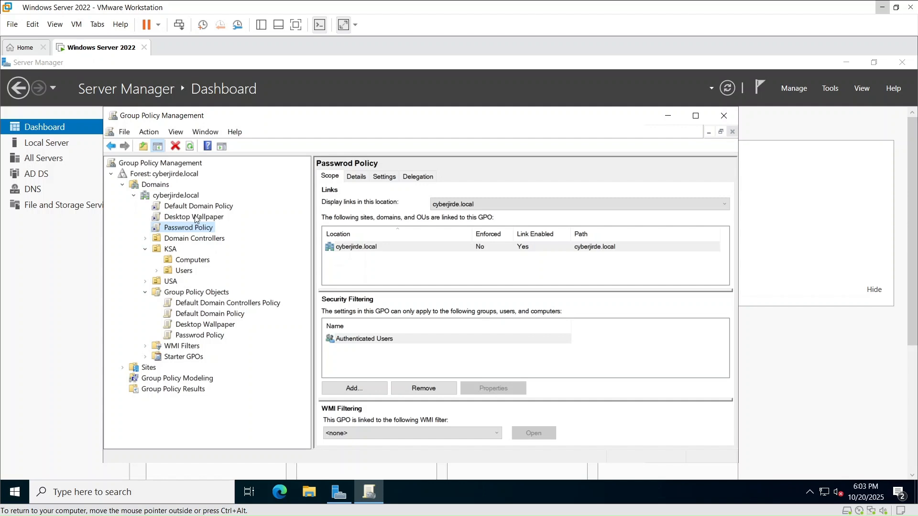
Select the domain-linked Desktop Wallpaper GPO, acknowledge the link notice, and open the GPO for editing.
{"action": "left_click", "coordinate": [192, 218]}
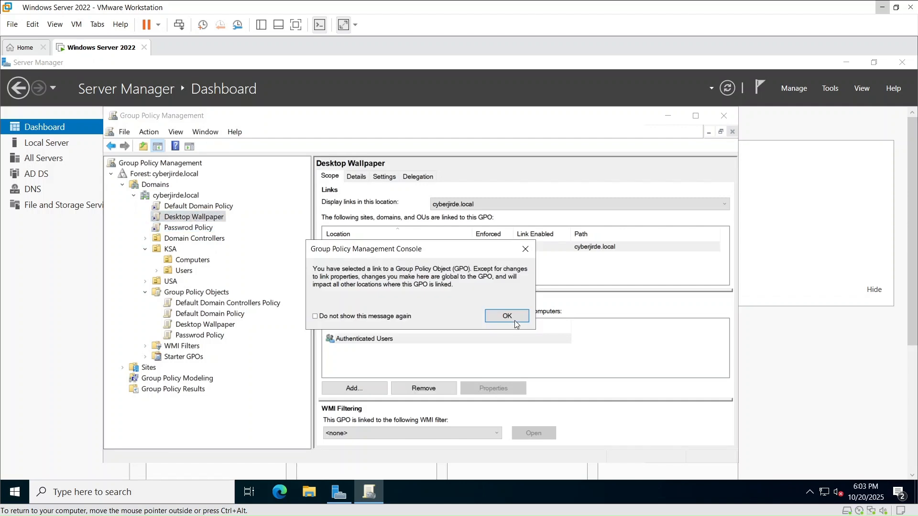
{"action": "left_click", "coordinate": [503, 317]}
{"action": "right_click", "coordinate": [186, 219]}
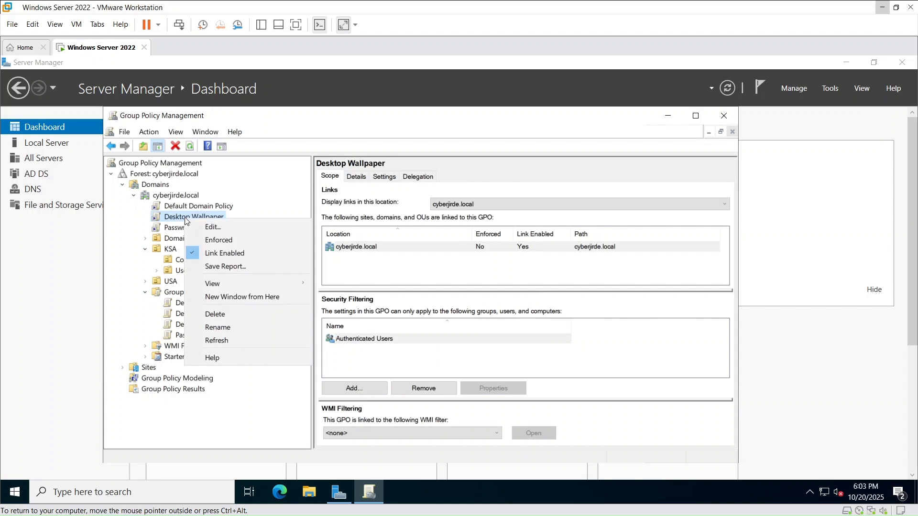
{"action": "left_click", "coordinate": [214, 229]}
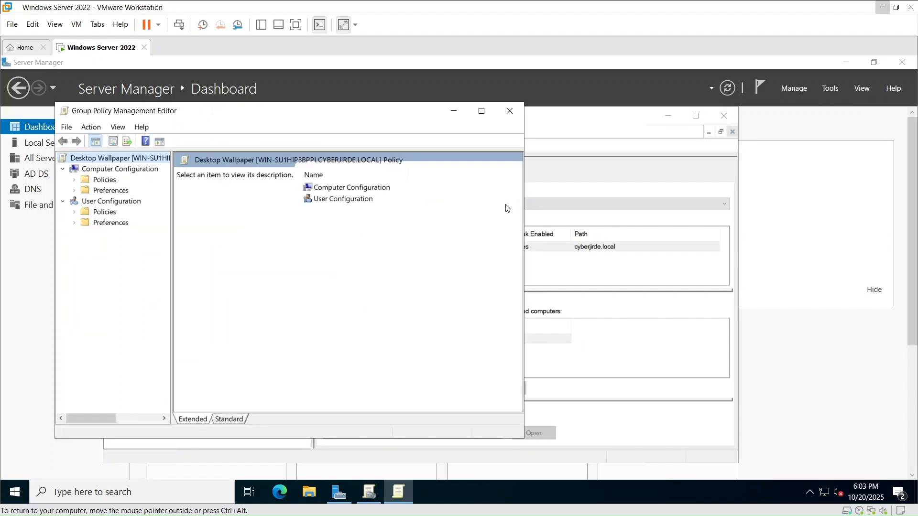
Show the Desktop > Desktop settings under User Configuration, Policies, Administrative Templates, with the tree pane and editor window widened.
{"action": "left_click", "coordinate": [74, 212]}
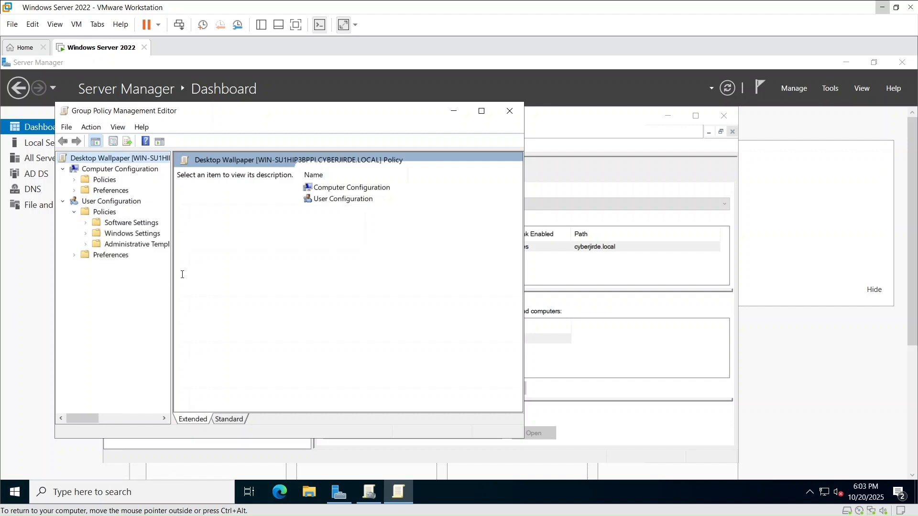
{"action": "left_click_drag", "start_coordinate": [172, 278], "coordinate": [221, 278]}
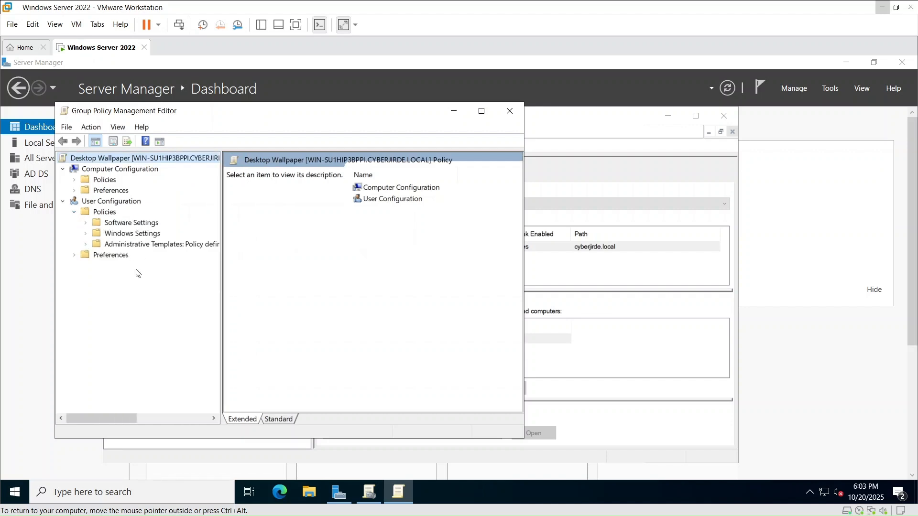
{"action": "left_click", "coordinate": [86, 244]}
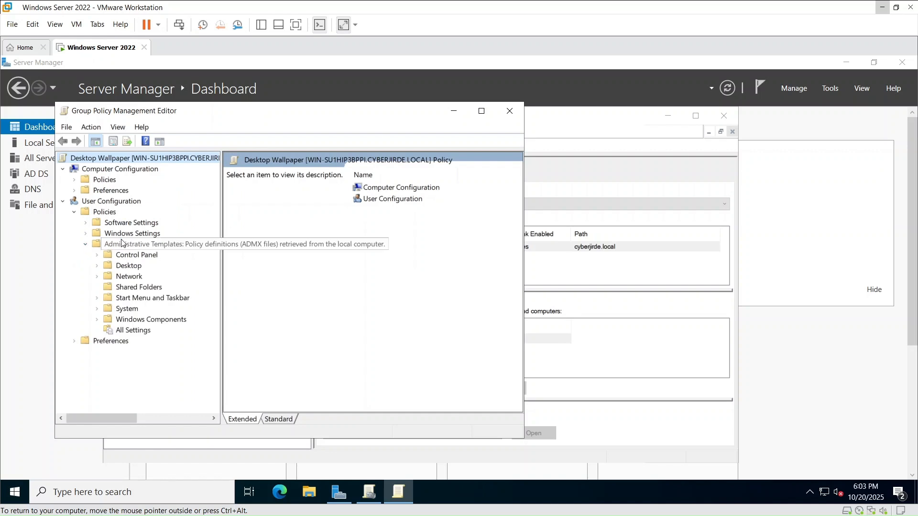
{"action": "left_click", "coordinate": [97, 267]}
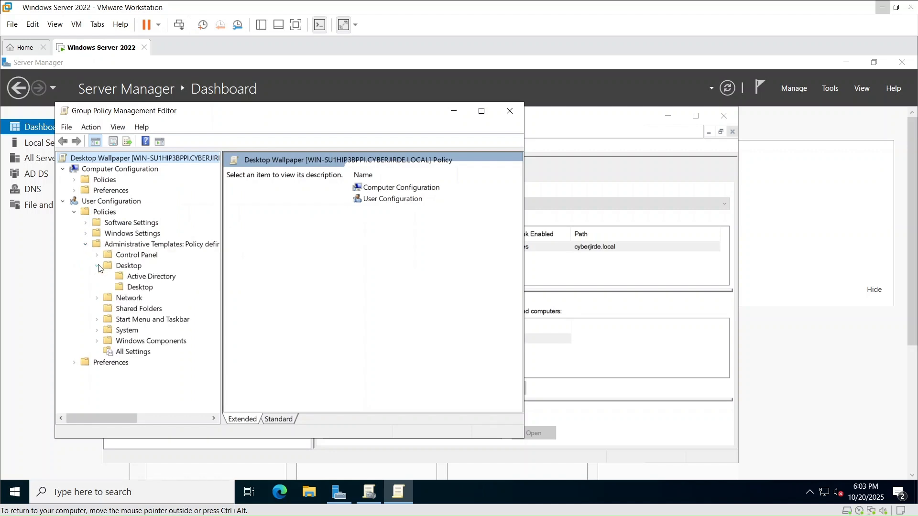
{"action": "left_click", "coordinate": [140, 287]}
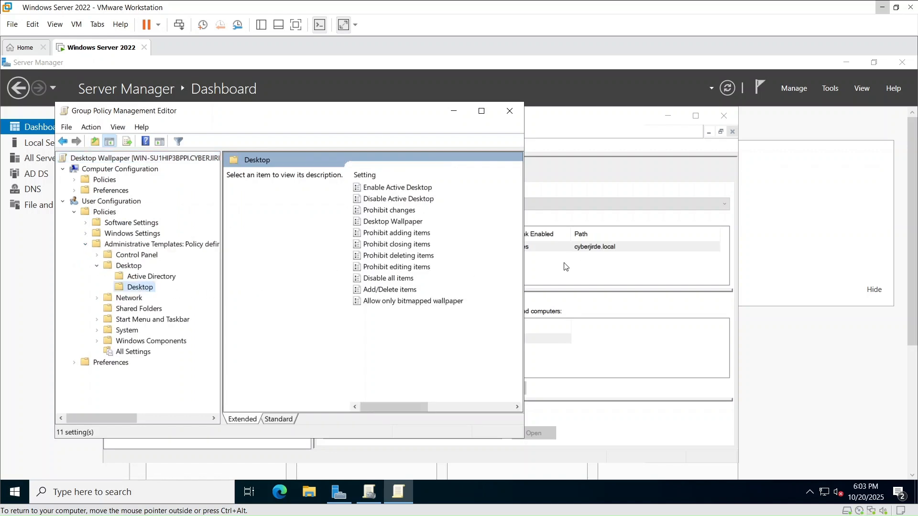
{"action": "left_click_drag", "start_coordinate": [525, 296], "coordinate": [611, 296]}
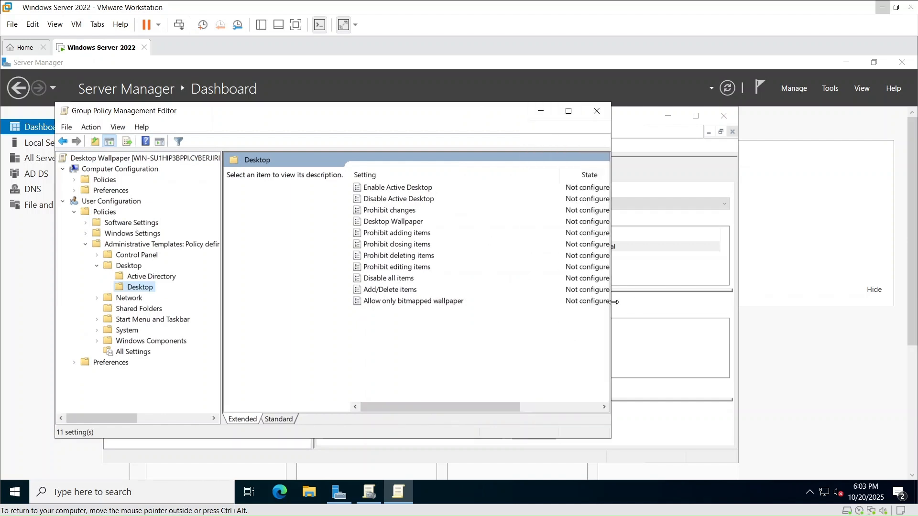
{"action": "left_click_drag", "start_coordinate": [611, 302], "coordinate": [739, 297]}
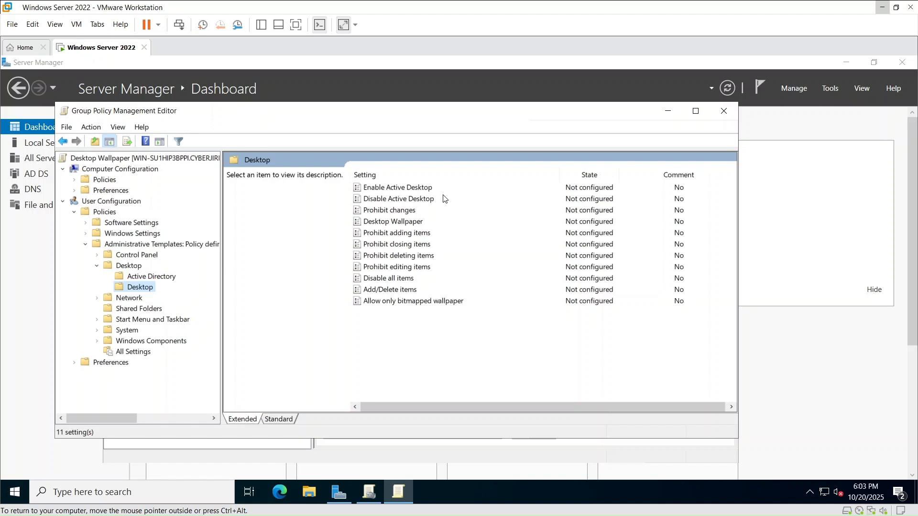
Set the "Prohibit changes" policy to Enabled and apply it.
{"action": "left_click", "coordinate": [373, 212]}
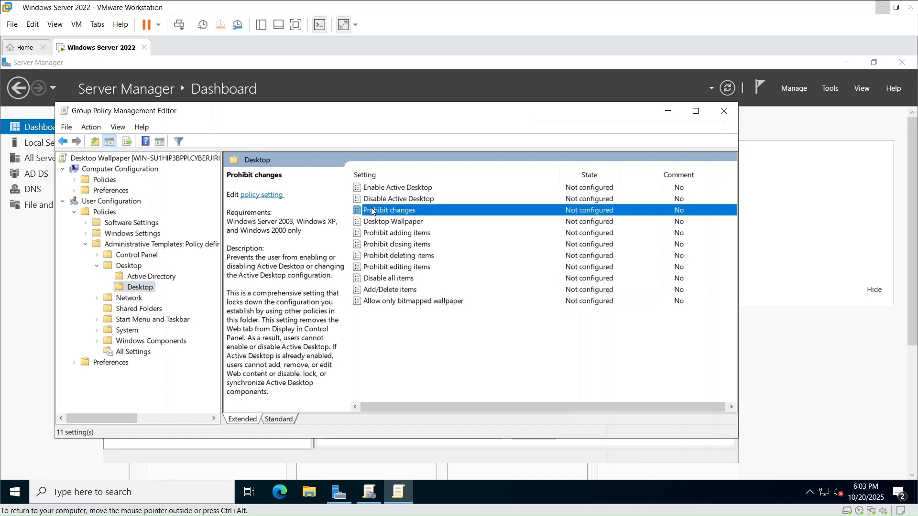
{"action": "right_click", "coordinate": [373, 211]}
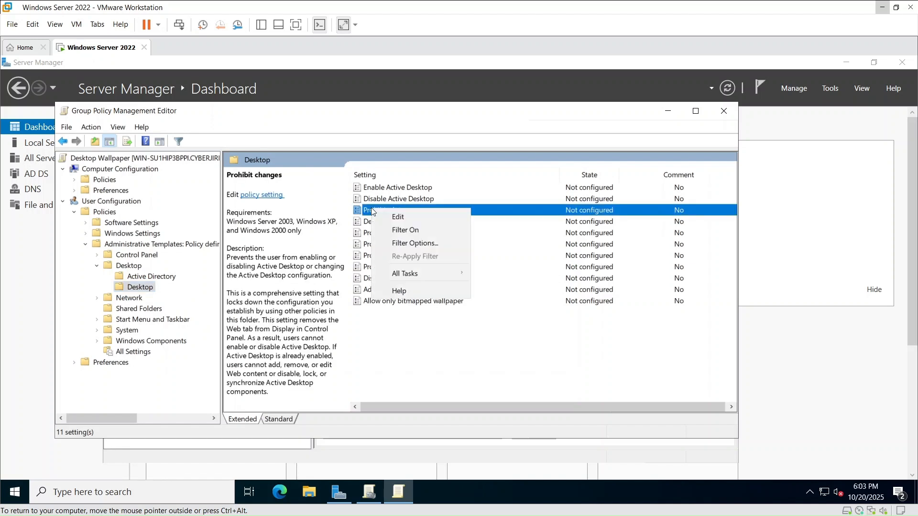
{"action": "left_click", "coordinate": [389, 215]}
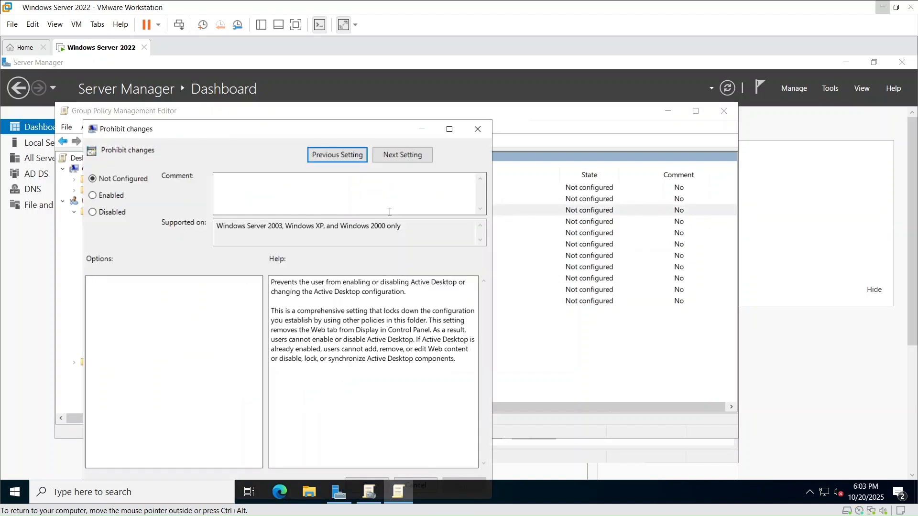
{"action": "left_click", "coordinate": [112, 196]}
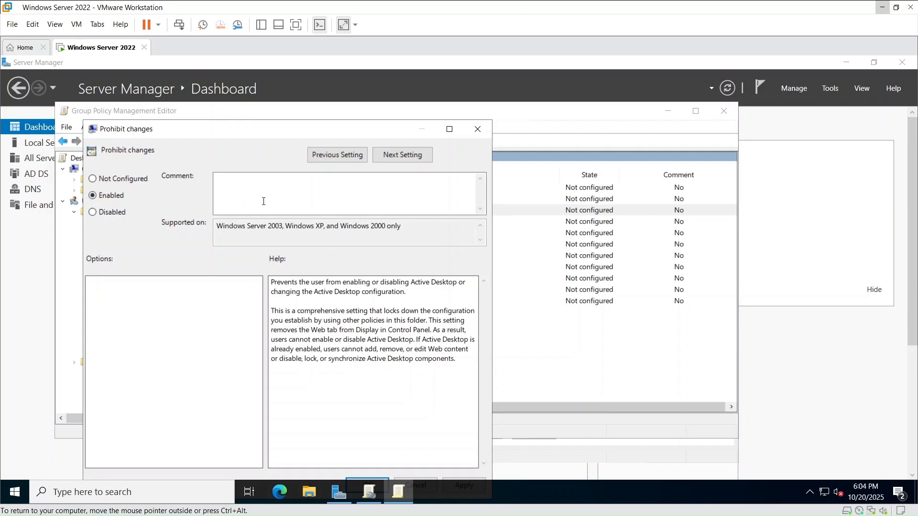
{"action": "left_click_drag", "start_coordinate": [296, 133], "coordinate": [364, 107]}
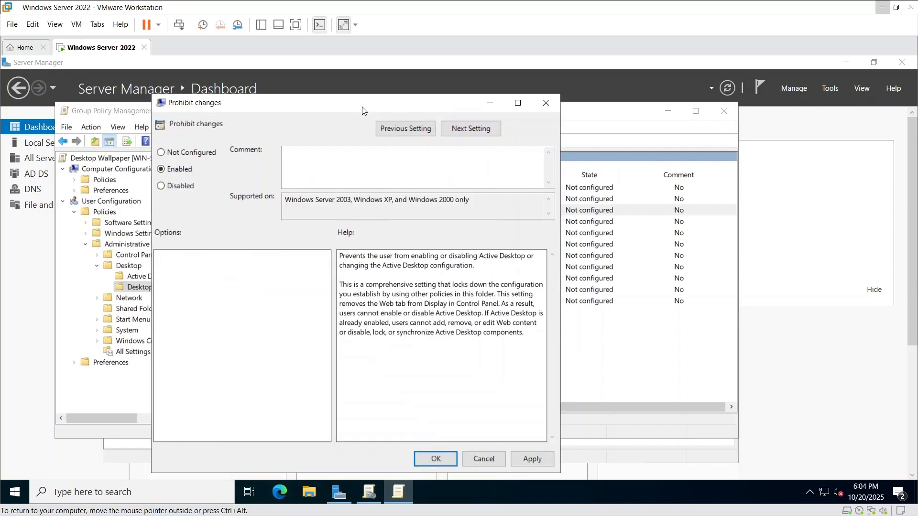
{"action": "left_click", "coordinate": [529, 460]}
{"action": "left_click", "coordinate": [445, 459]}
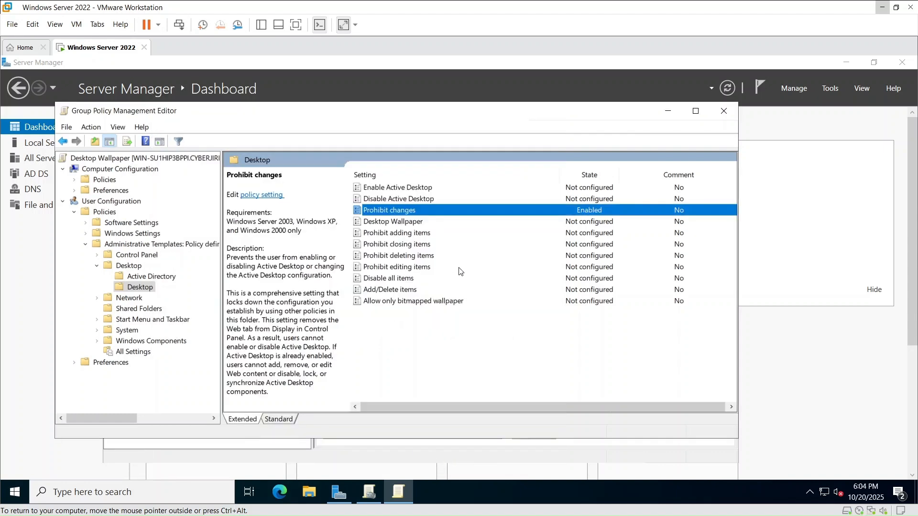
Open the Desktop Wallpaper policy setting for editing and switch it to Enabled.
{"action": "left_click", "coordinate": [387, 221]}
{"action": "right_click", "coordinate": [388, 221]}
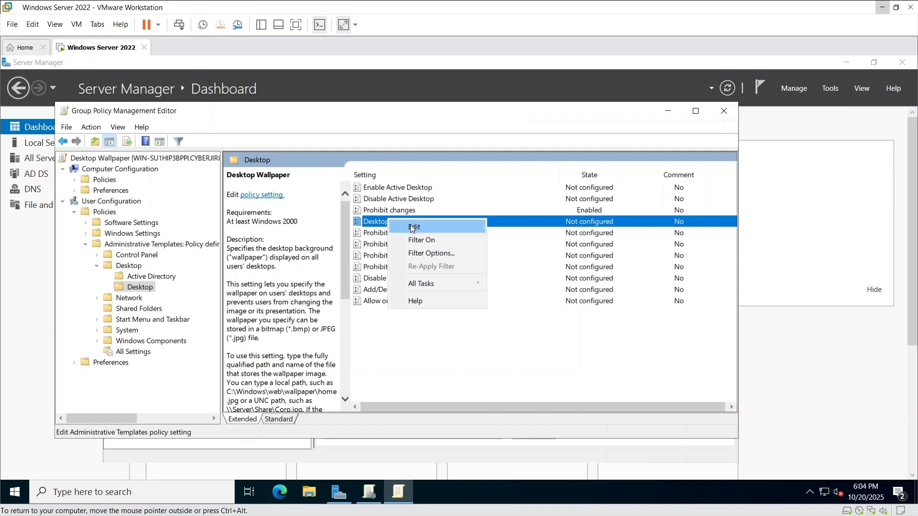
{"action": "left_click", "coordinate": [411, 225]}
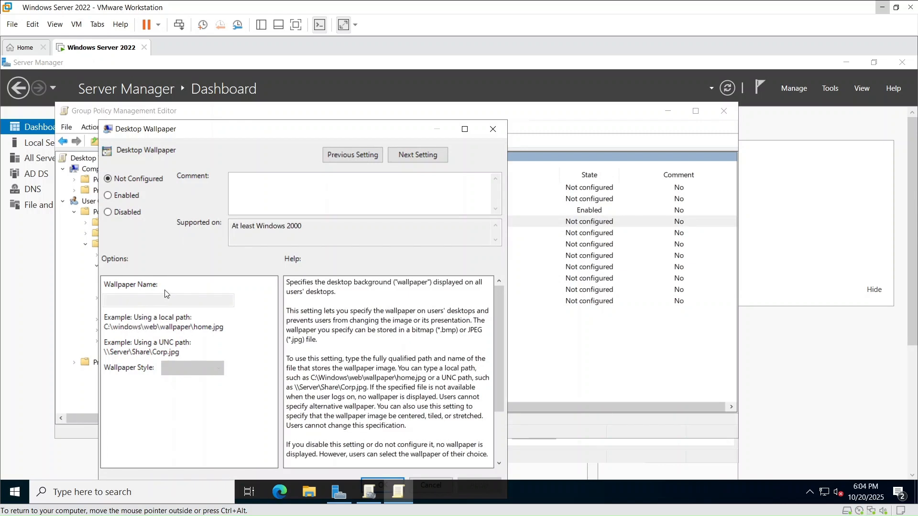
{"action": "left_click", "coordinate": [128, 196]}
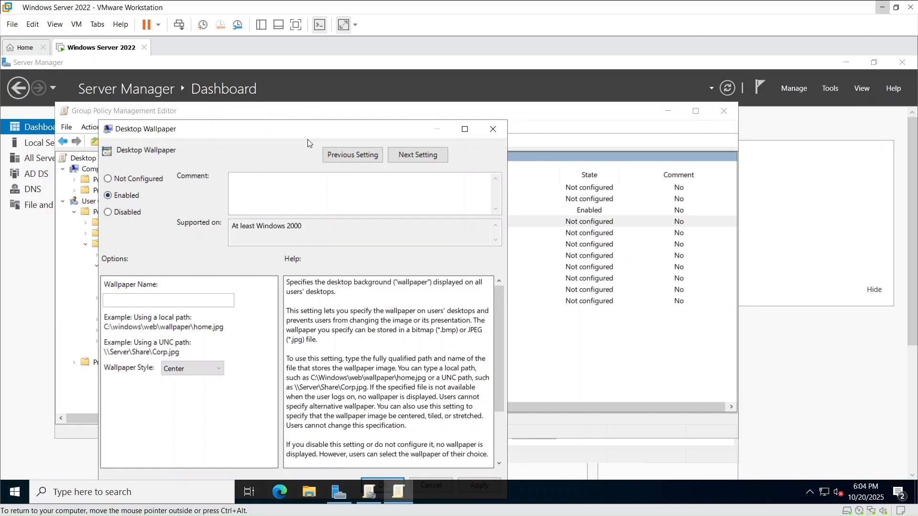
{"action": "left_click_drag", "start_coordinate": [308, 137], "coordinate": [356, 98]}
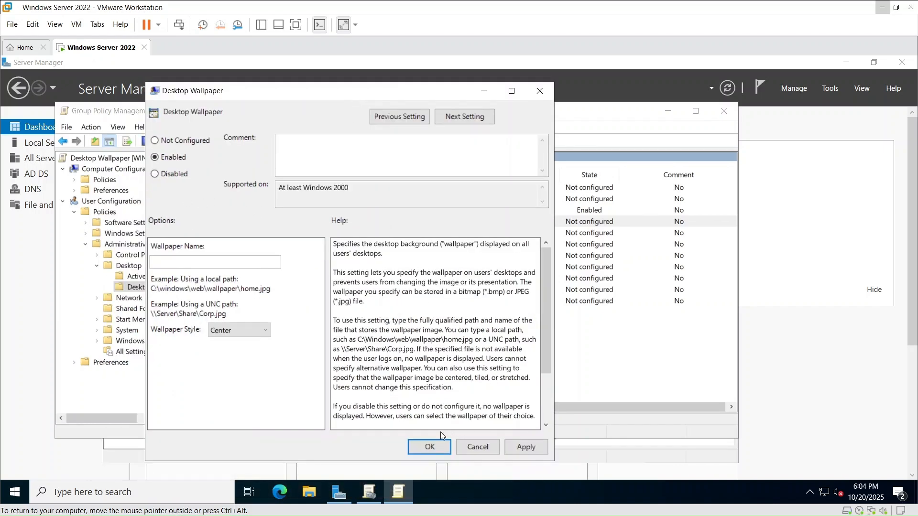
{"action": "left_click", "coordinate": [532, 97]}
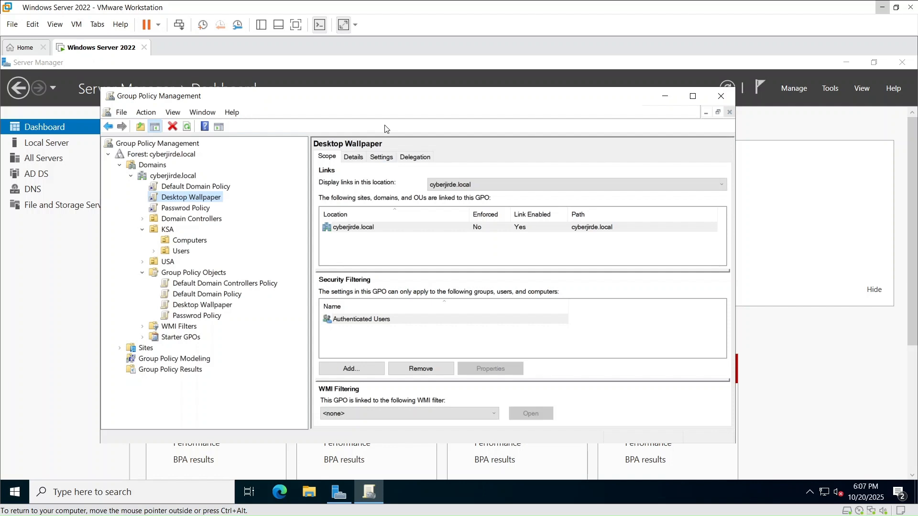
Create a GPO named "Restrict Control Panel" linked to the cyberjirde.local domain.
{"action": "right_click", "coordinate": [176, 178]}
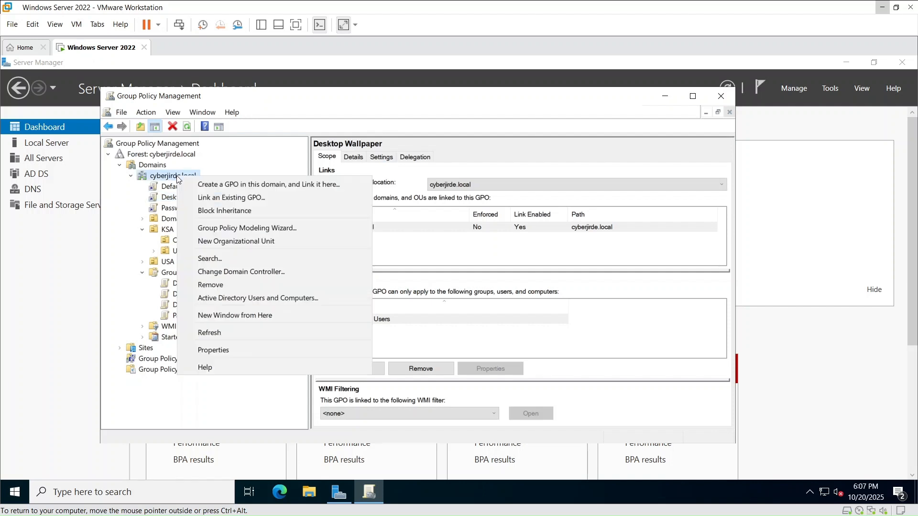
{"action": "left_click", "coordinate": [210, 186]}
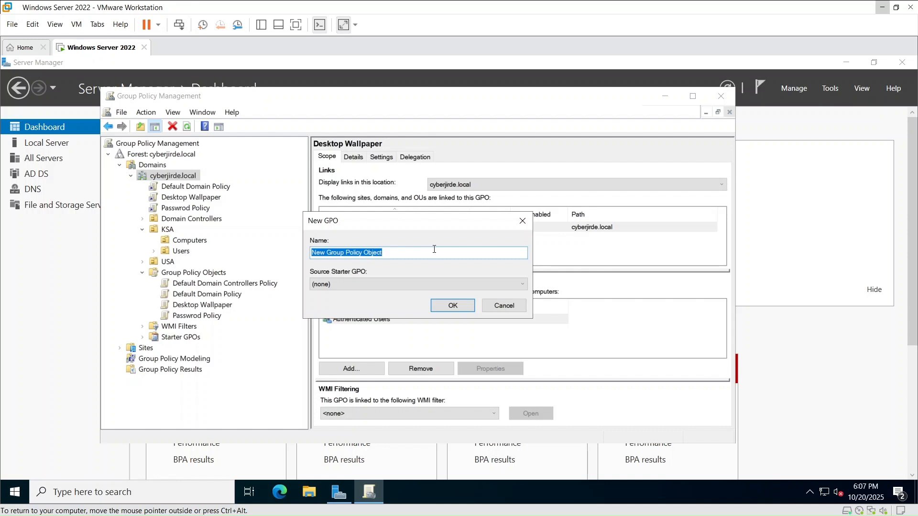
{"action": "type", "text": "Restrict C"}
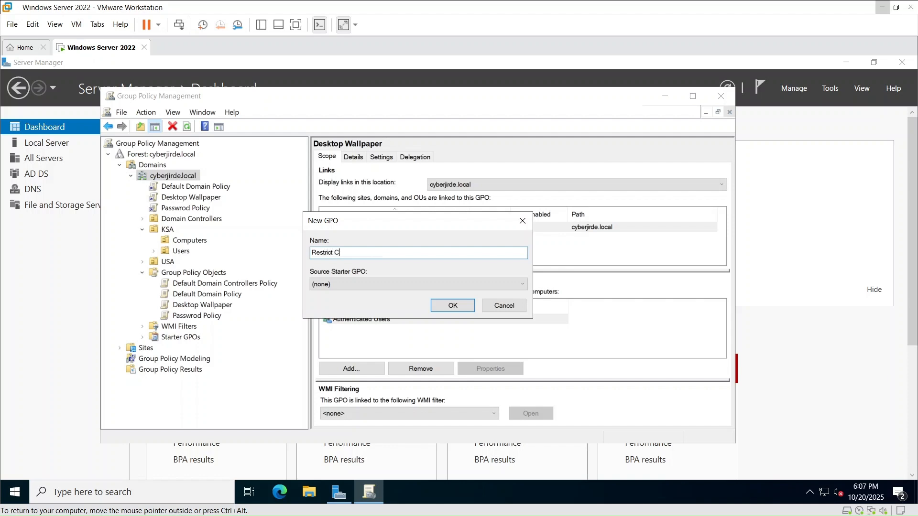
{"action": "type", "text": "ontrol Panel"}
{"action": "left_click", "coordinate": [452, 306]}
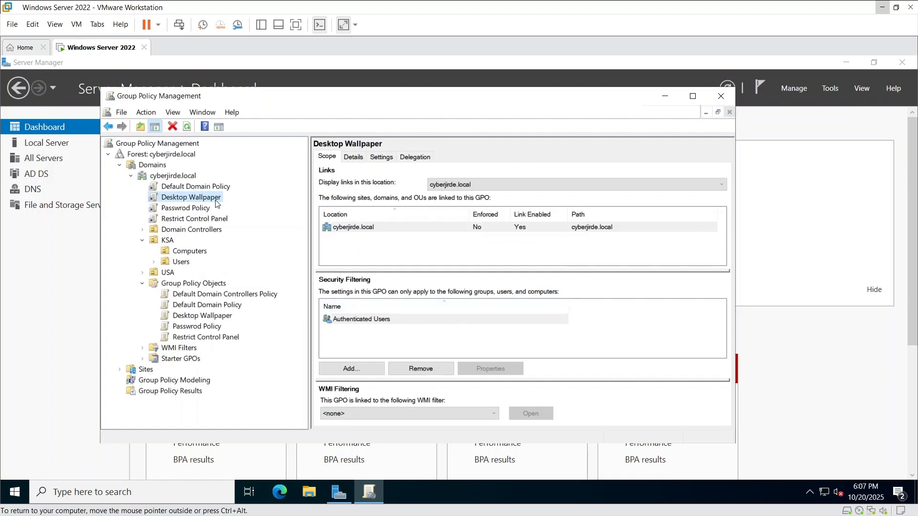
Open the Restrict Control Panel GPO for editing and show Control Panel under User Configuration, Policies, Administrative Templates, with tree pane and editor window widened.
{"action": "right_click", "coordinate": [184, 219]}
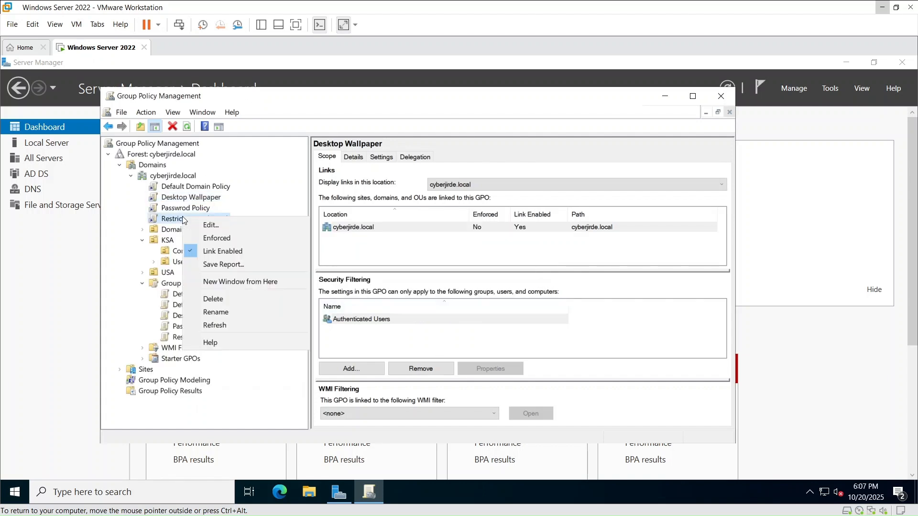
{"action": "left_click", "coordinate": [211, 225]}
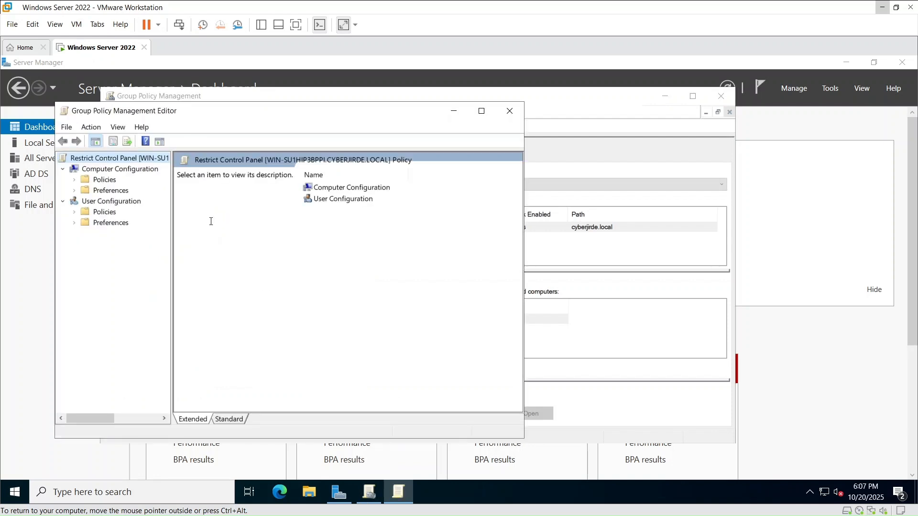
{"action": "left_click_drag", "start_coordinate": [335, 113], "coordinate": [400, 111]}
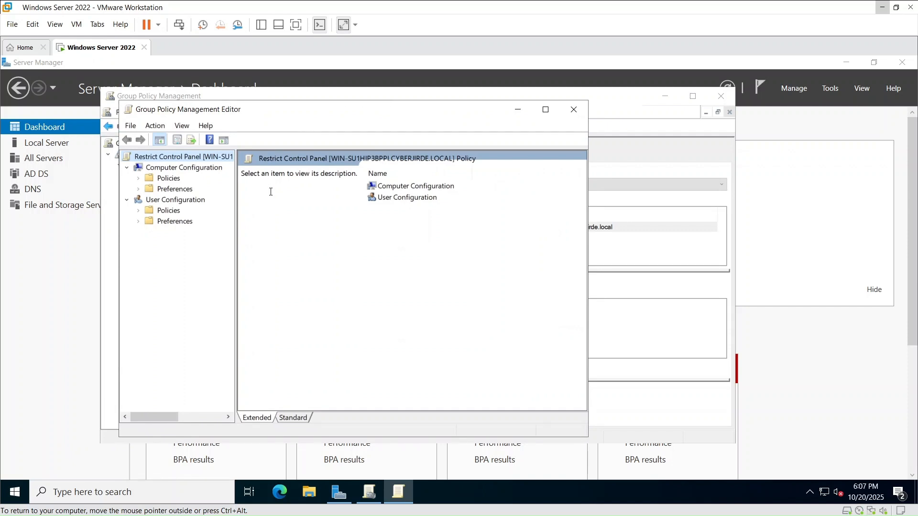
{"action": "left_click", "coordinate": [138, 210]}
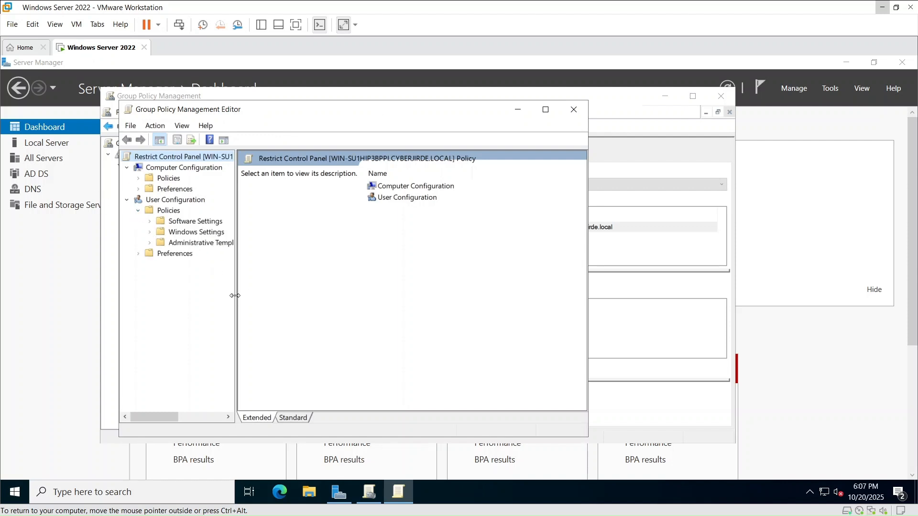
{"action": "left_click_drag", "start_coordinate": [235, 296], "coordinate": [277, 294]}
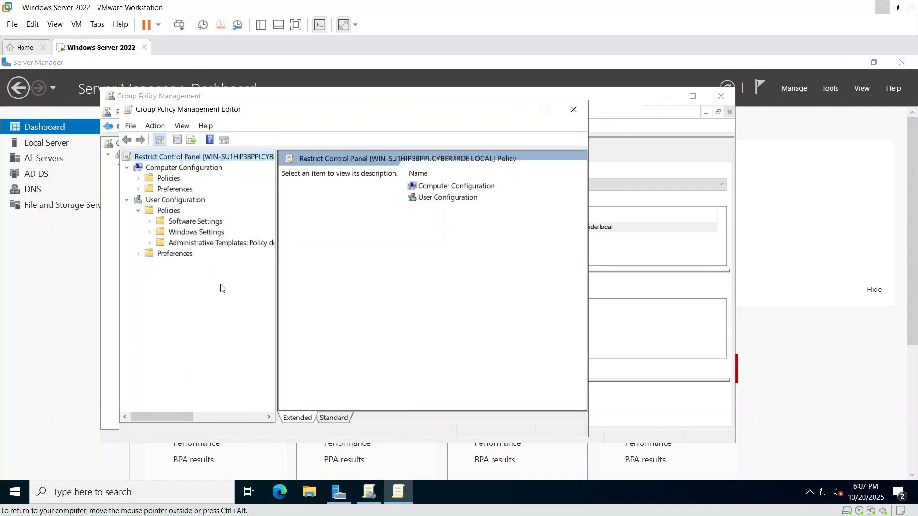
{"action": "left_click", "coordinate": [150, 243]}
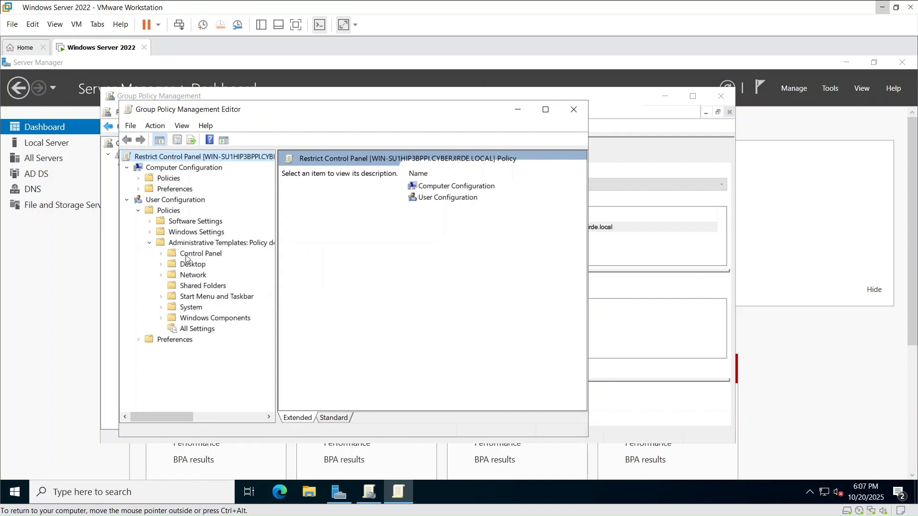
{"action": "left_click", "coordinate": [162, 254]}
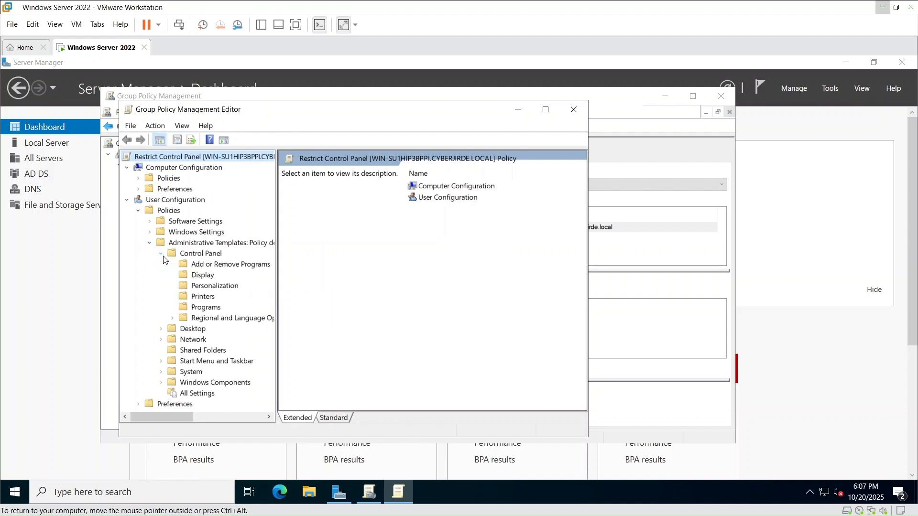
{"action": "left_click", "coordinate": [198, 255]}
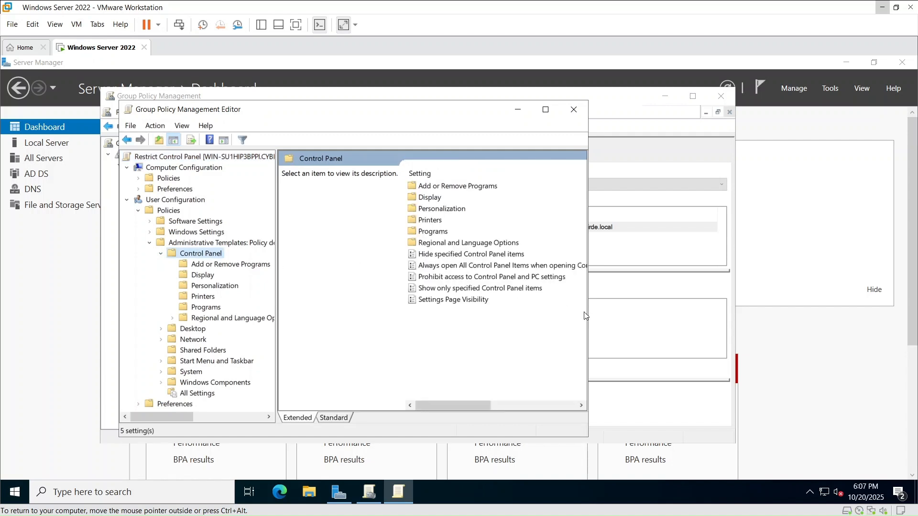
{"action": "left_click_drag", "start_coordinate": [587, 316], "coordinate": [822, 310]}
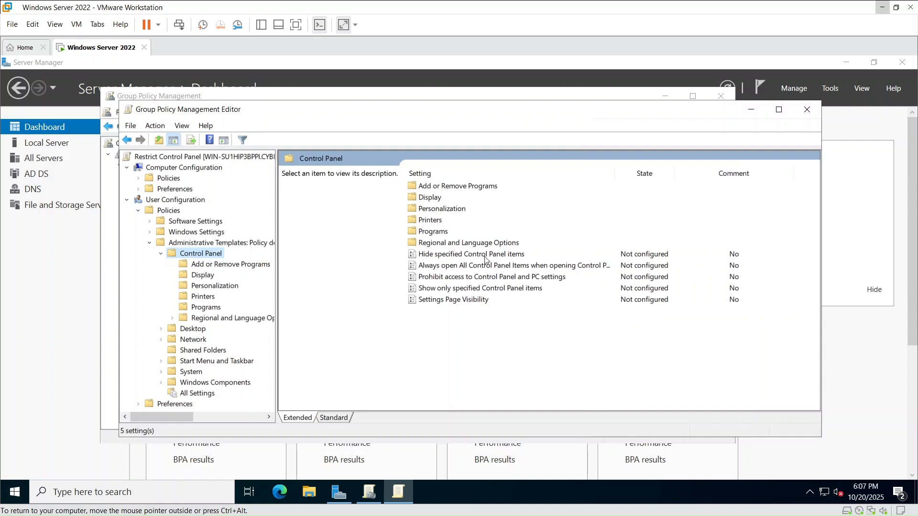
Set the "Prohibit access to Control Panel and PC settings" policy to Enabled and apply it.
{"action": "left_click", "coordinate": [478, 280]}
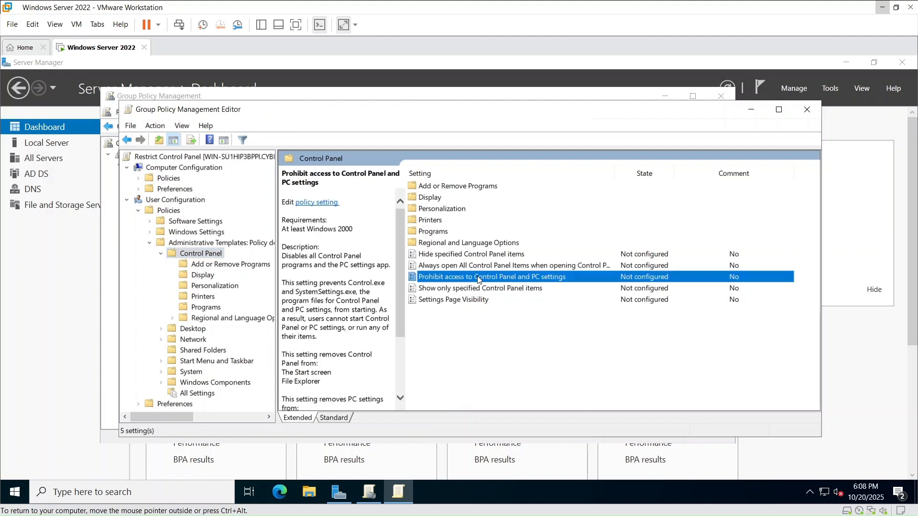
{"action": "right_click", "coordinate": [479, 281]}
{"action": "left_click", "coordinate": [499, 286]}
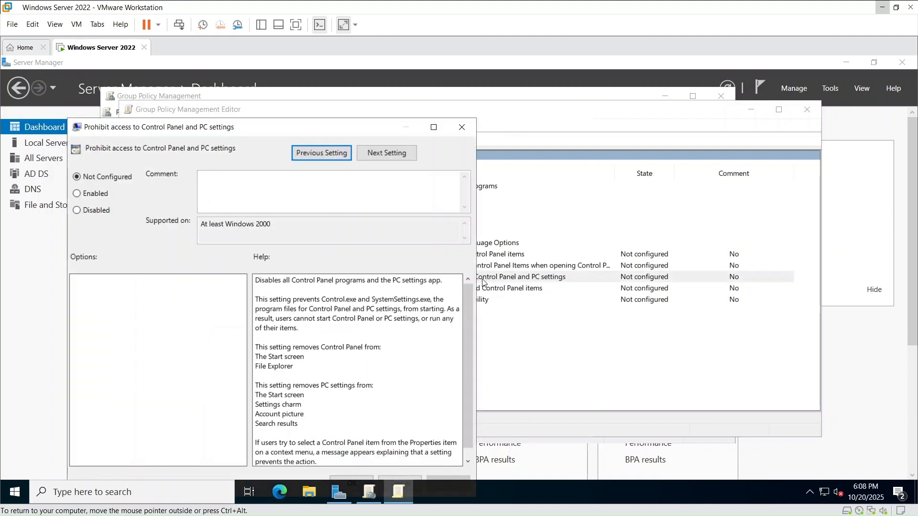
{"action": "left_click", "coordinate": [77, 194]}
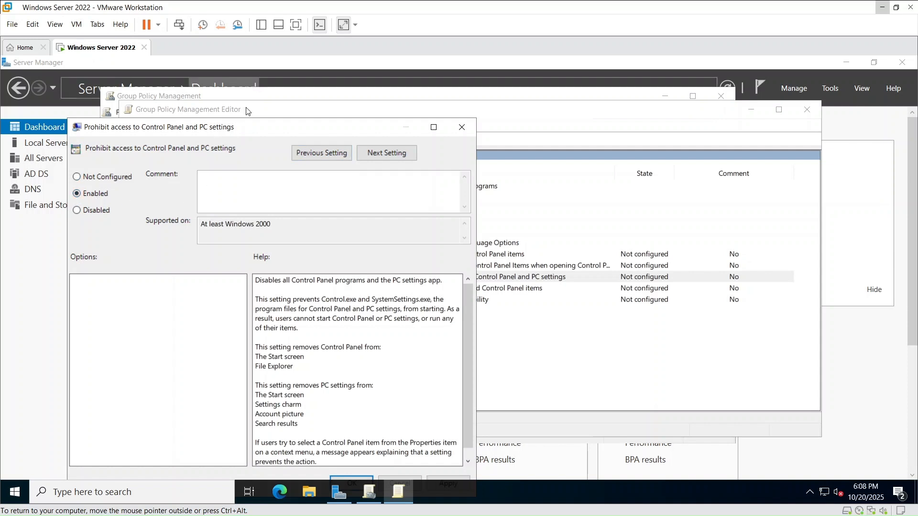
{"action": "left_click_drag", "start_coordinate": [254, 130], "coordinate": [317, 109]}
{"action": "left_click", "coordinate": [512, 461]}
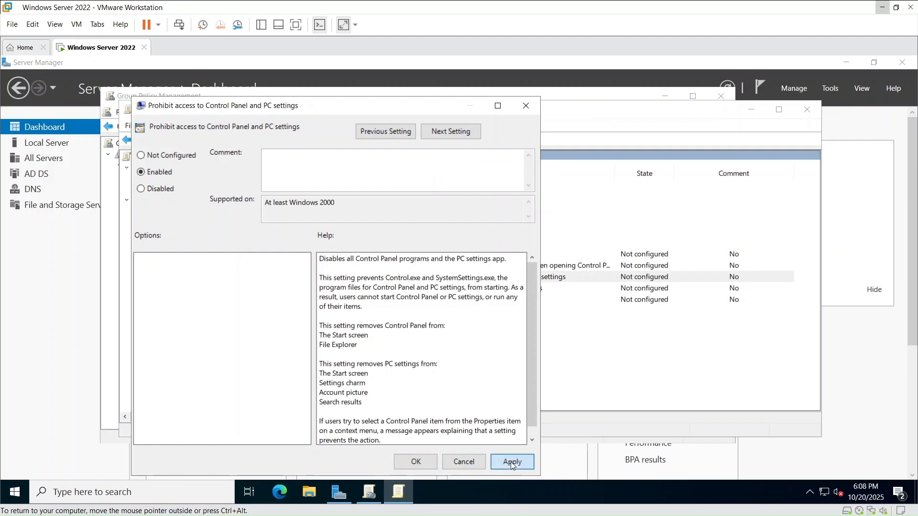
{"action": "left_click", "coordinate": [414, 464]}
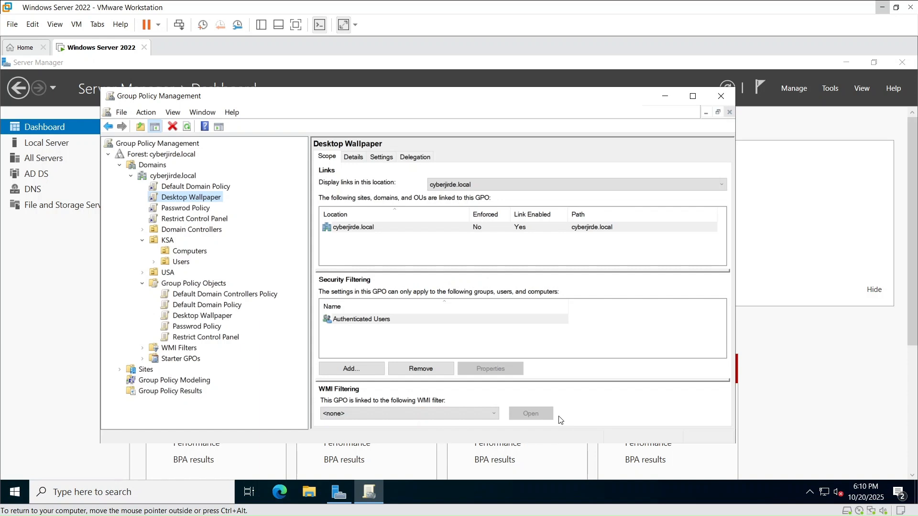
Create a GPO named "Disable USB Storage" linked to the cyberjirde.local domain.
{"action": "right_click", "coordinate": [171, 177]}
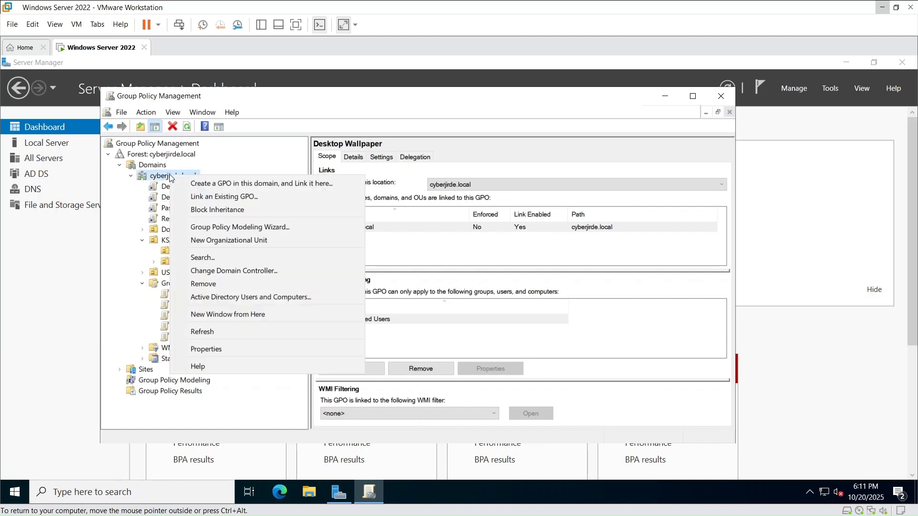
{"action": "left_click", "coordinate": [213, 184]}
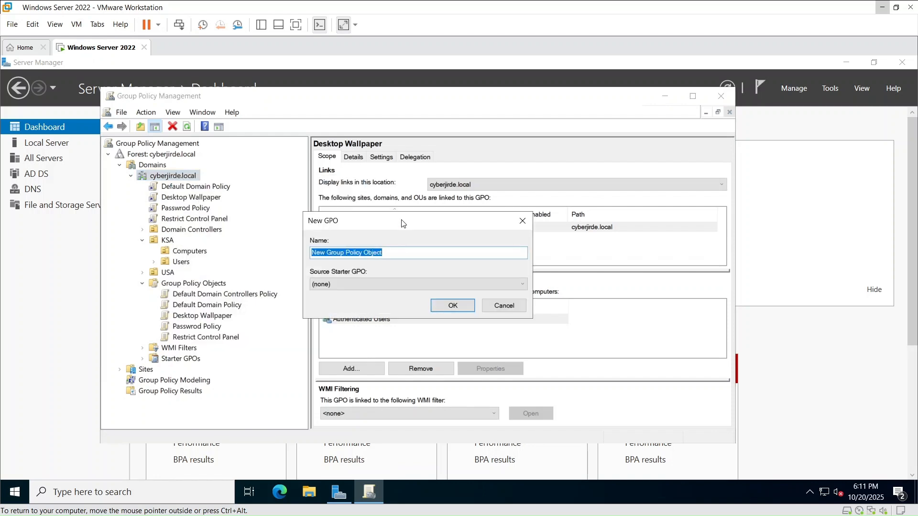
{"action": "type", "text": "D"}
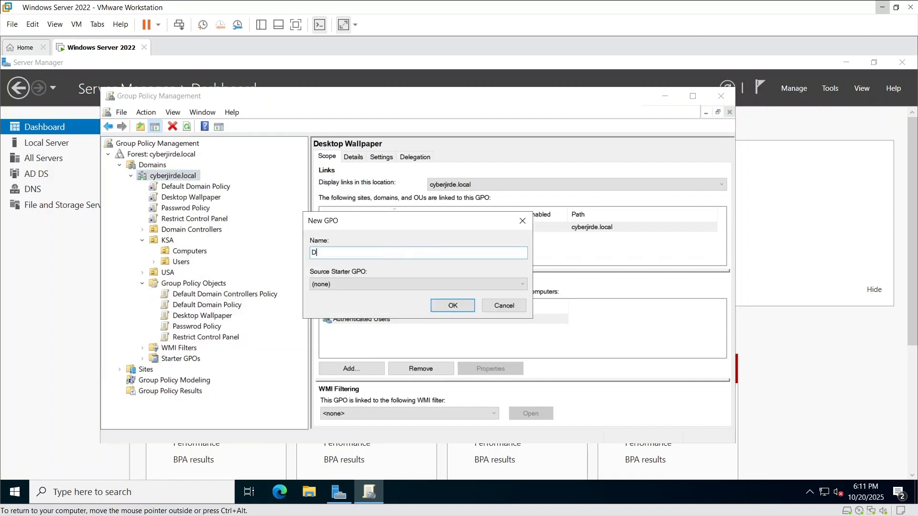
{"action": "type", "text": "isb"}
{"action": "key", "text": "BackSpace"}
{"action": "key", "text": "BackSpace"}
{"action": "type", "text": "able USB S"}
{"action": "type", "text": "torage"}
{"action": "left_click", "coordinate": [453, 306]}
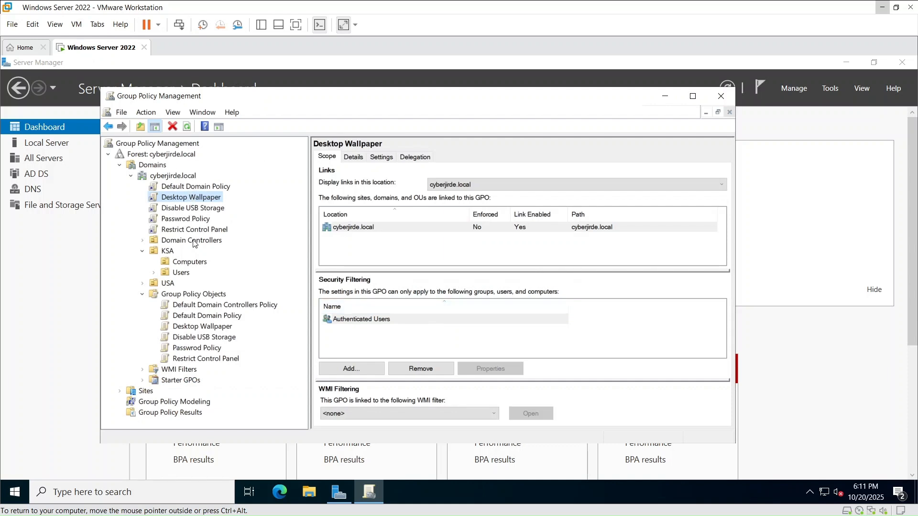
Select the domain-linked Disable USB Storage GPO, acknowledge the link notice, and open the GPO for editing.
{"action": "left_click", "coordinate": [194, 209]}
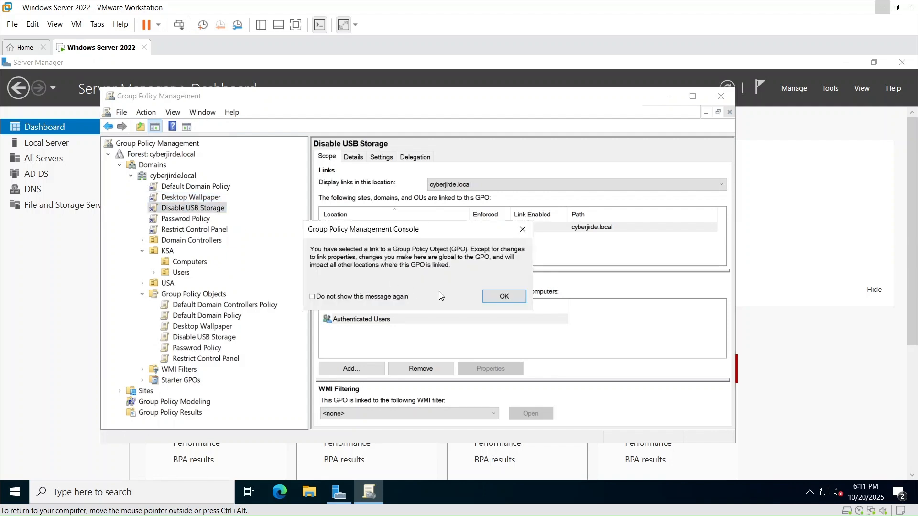
{"action": "left_click", "coordinate": [485, 297]}
{"action": "right_click", "coordinate": [184, 209]}
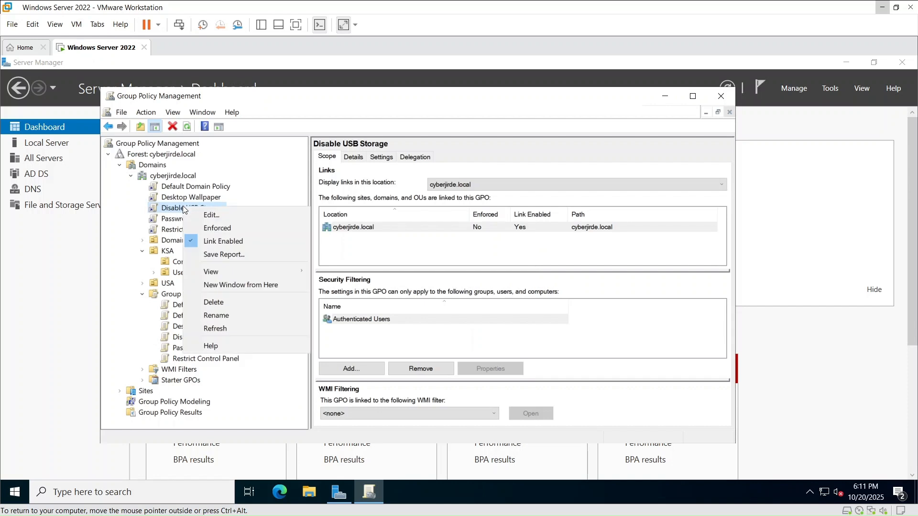
{"action": "left_click", "coordinate": [214, 214]}
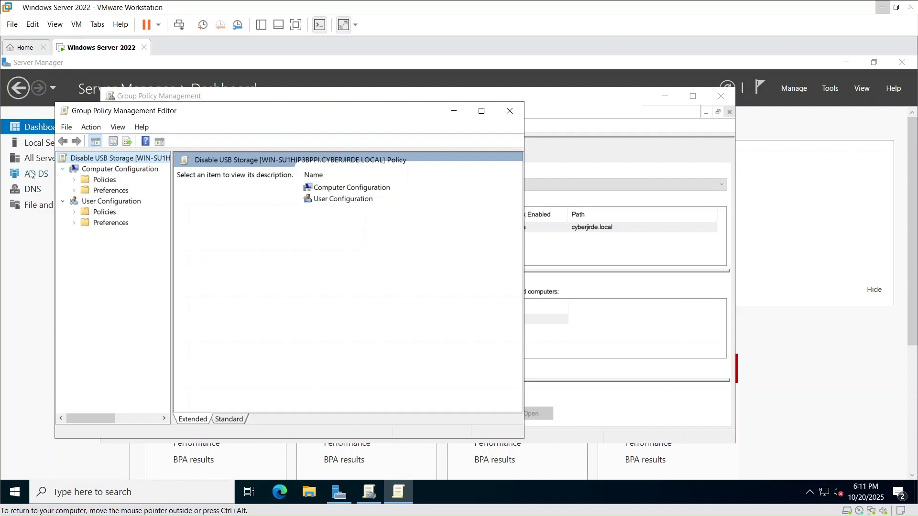
Show System > Removable Storage Access under Computer Configuration, Policies, Administrative Templates, with the tree pane and editor window widened.
{"action": "left_click", "coordinate": [75, 181]}
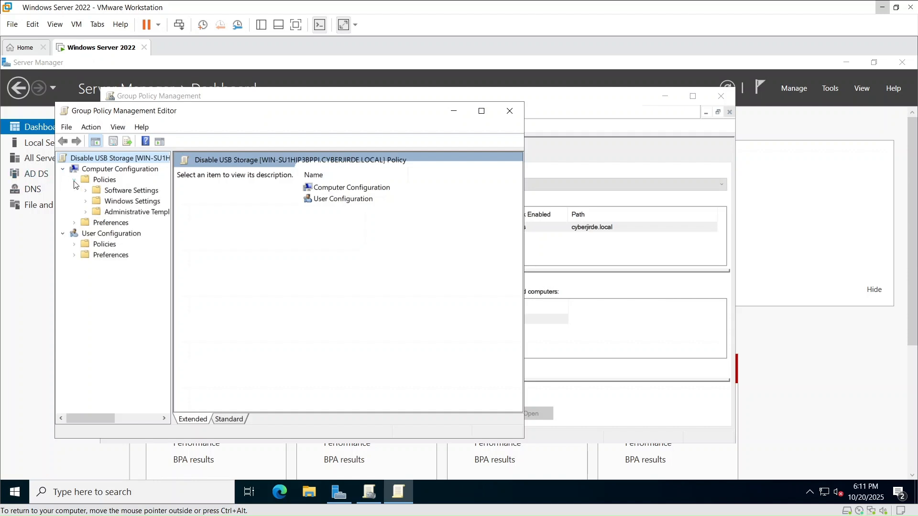
{"action": "left_click", "coordinate": [86, 212]}
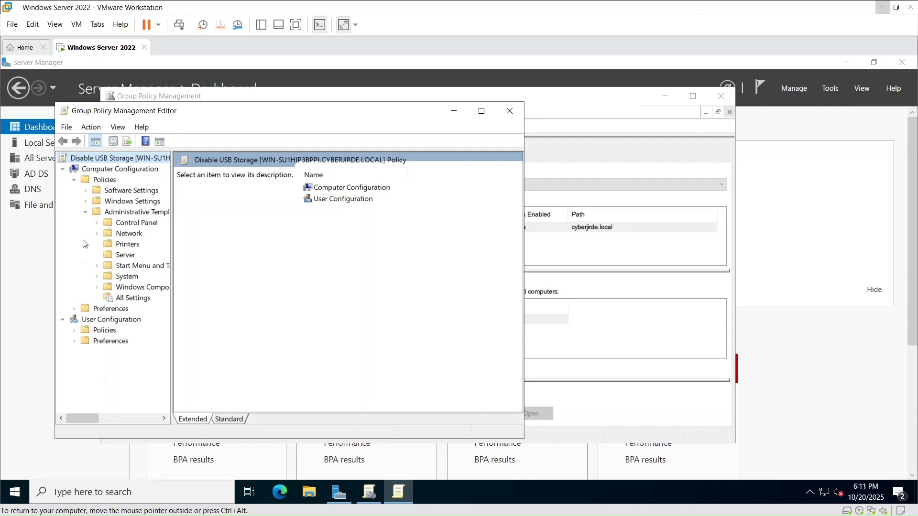
{"action": "left_click", "coordinate": [96, 277]}
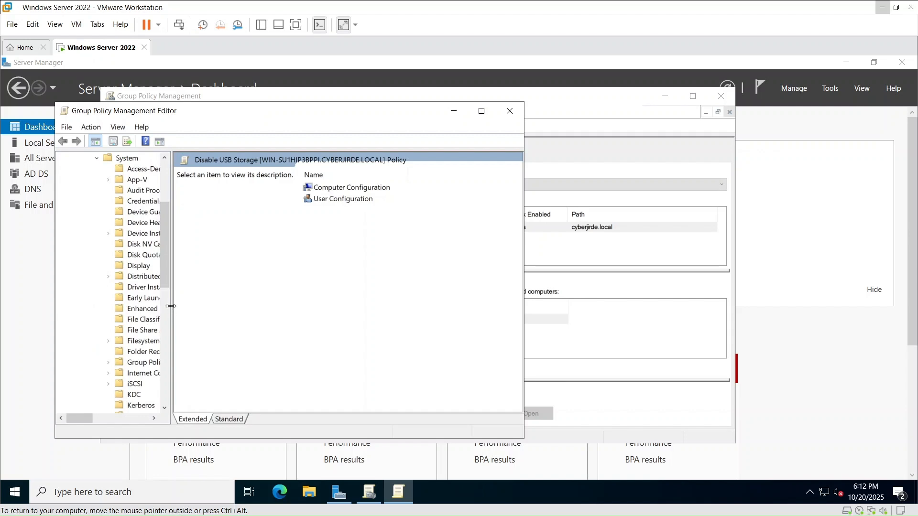
{"action": "left_click_drag", "start_coordinate": [176, 305], "coordinate": [271, 306]}
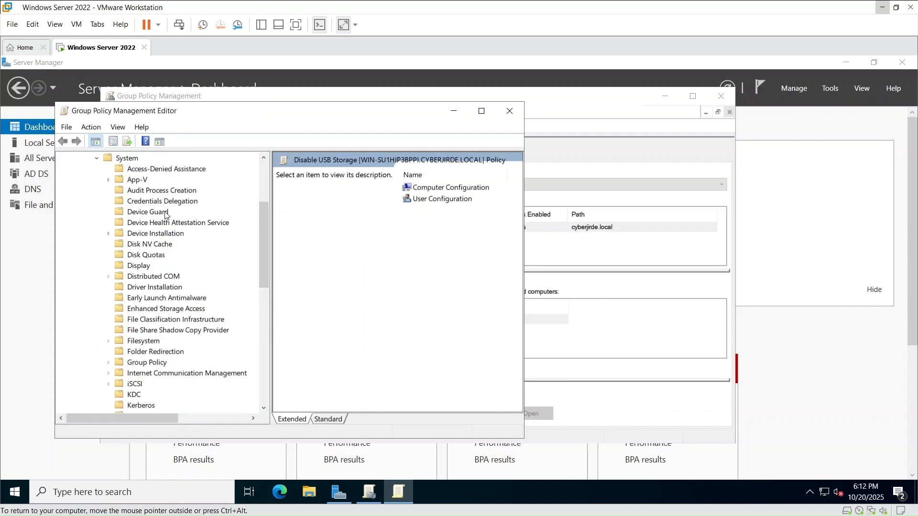
{"action": "scroll", "coordinate": [166, 223], "scroll_direction": "down", "scroll_amount": 2}
{"action": "scroll", "coordinate": [166, 222], "scroll_direction": "down", "scroll_amount": 4}
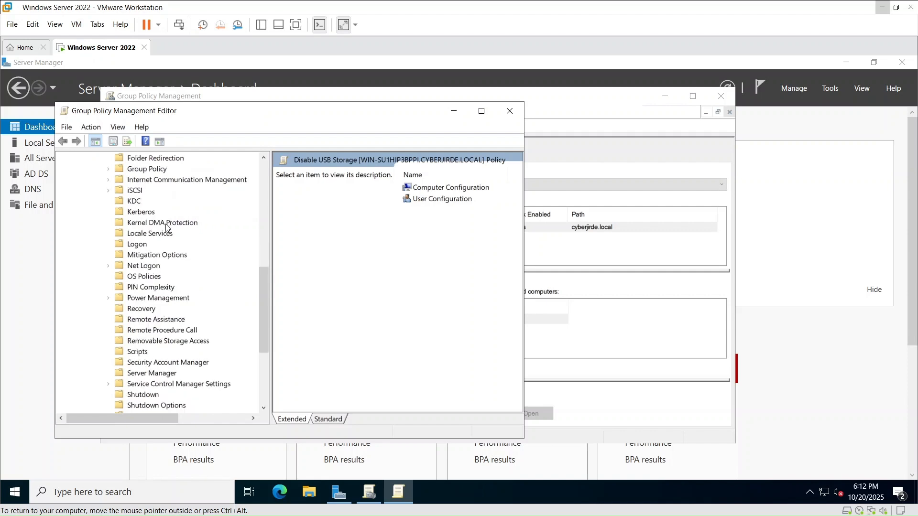
{"action": "scroll", "coordinate": [165, 228], "scroll_direction": "down", "scroll_amount": 1}
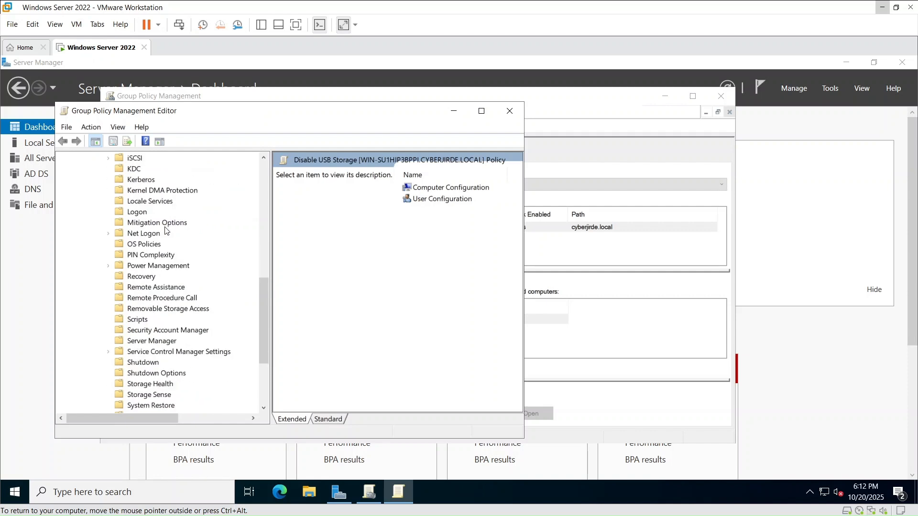
{"action": "left_click", "coordinate": [163, 310]}
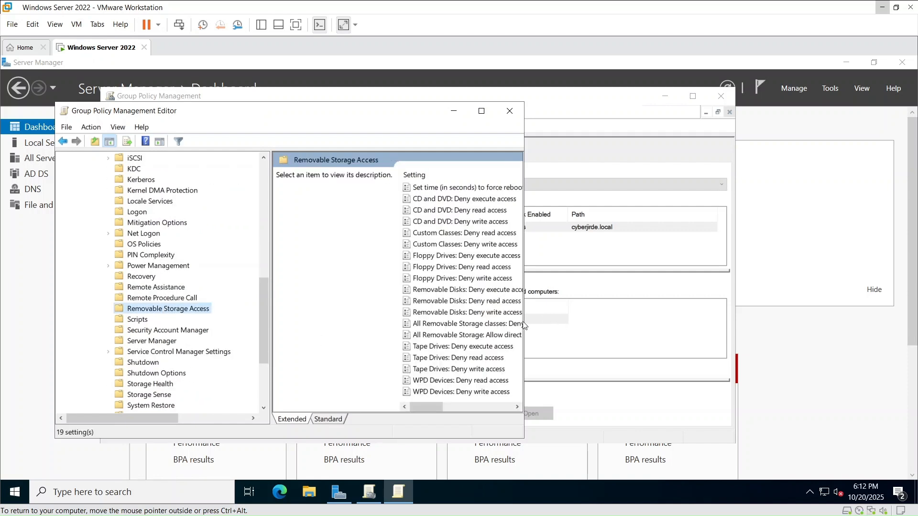
{"action": "left_click_drag", "start_coordinate": [524, 324], "coordinate": [850, 320]}
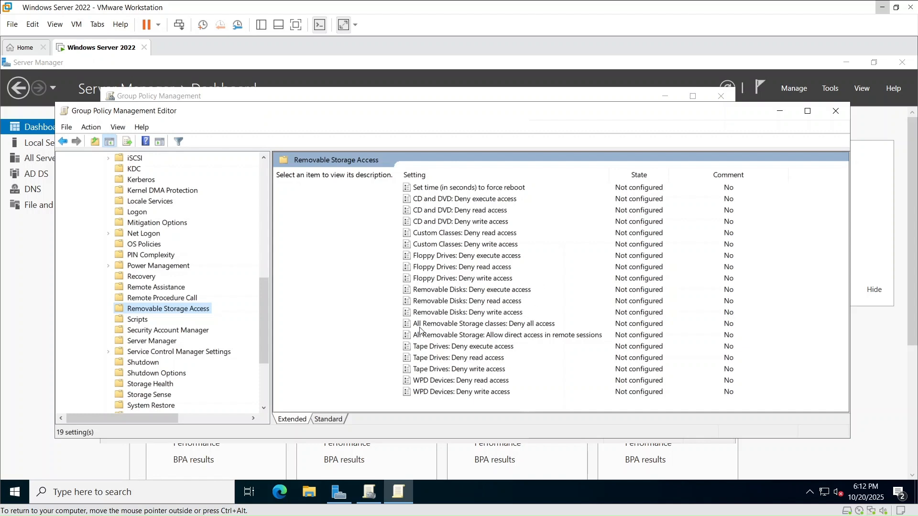
Set the "All Removable Storage classes: Deny all access" policy to Enabled, apply it, and close the policy editor.
{"action": "left_click", "coordinate": [477, 329]}
{"action": "right_click", "coordinate": [477, 328]}
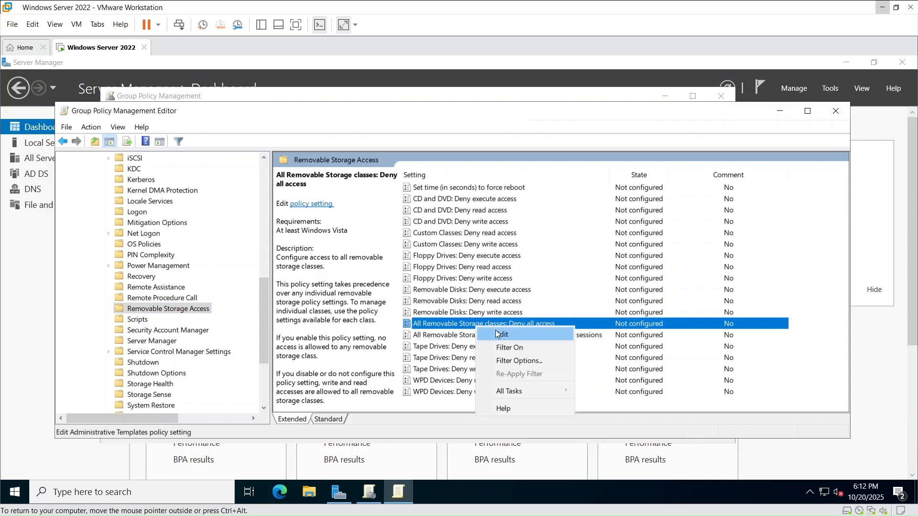
{"action": "left_click", "coordinate": [497, 333]}
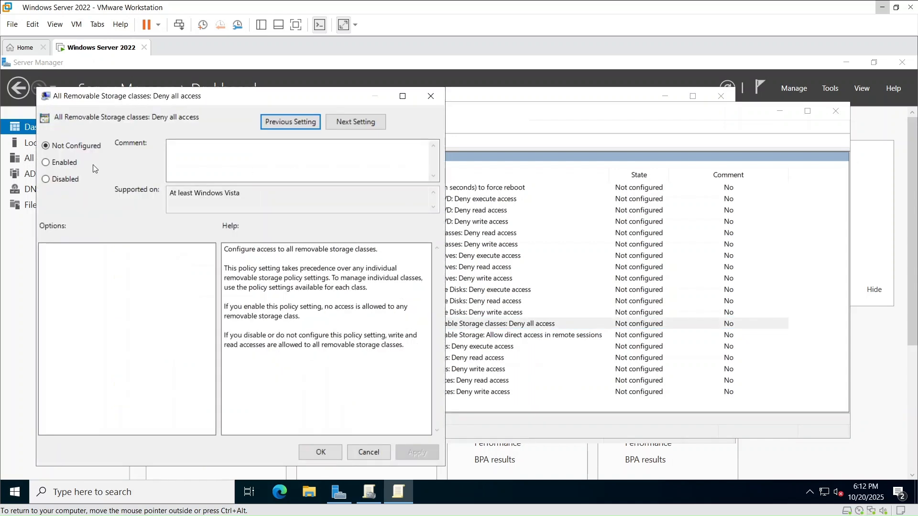
{"action": "left_click", "coordinate": [61, 163]}
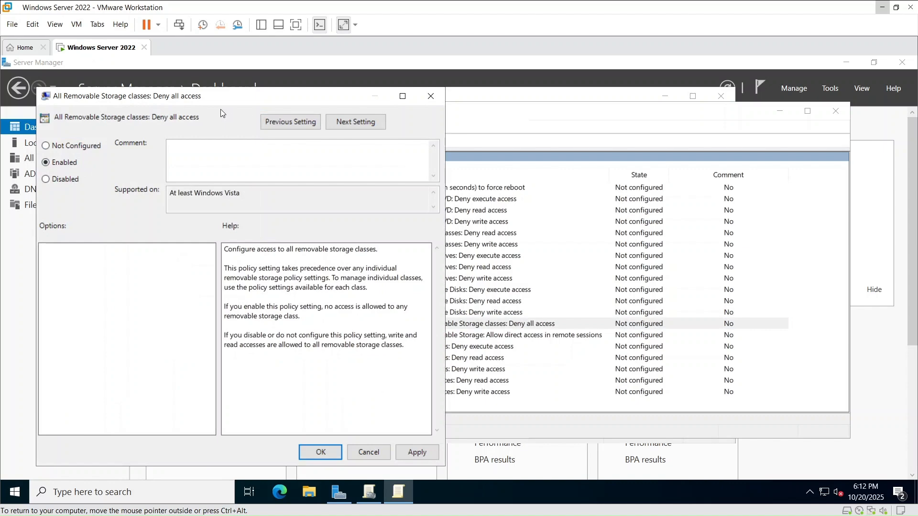
{"action": "left_click", "coordinate": [421, 453]}
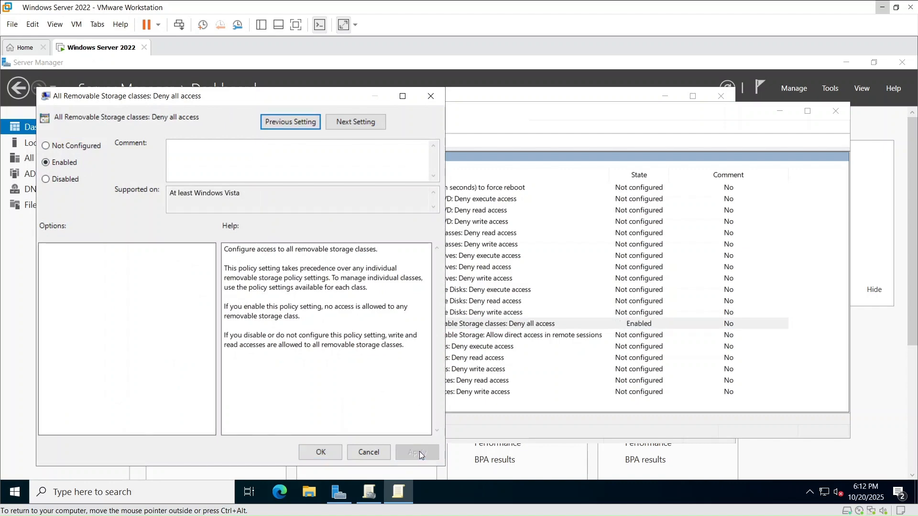
{"action": "left_click", "coordinate": [315, 457]}
{"action": "left_click", "coordinate": [836, 111]}
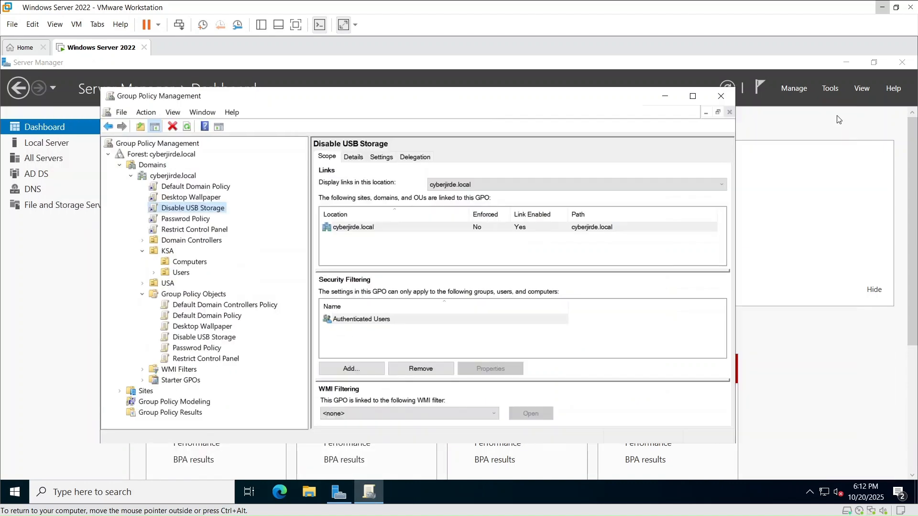